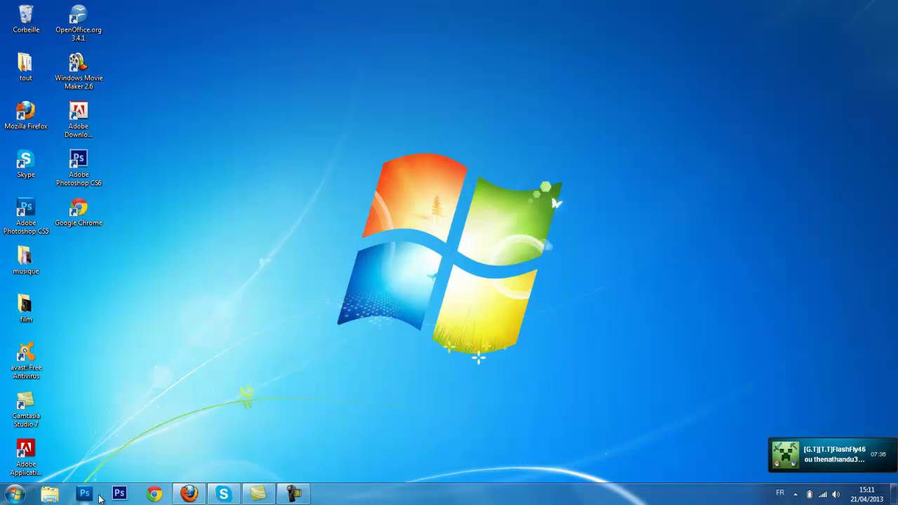
- Launch Adobe Photoshop CS6 and close its trial evaluation window, confirming the quit prompt
click(120, 495)
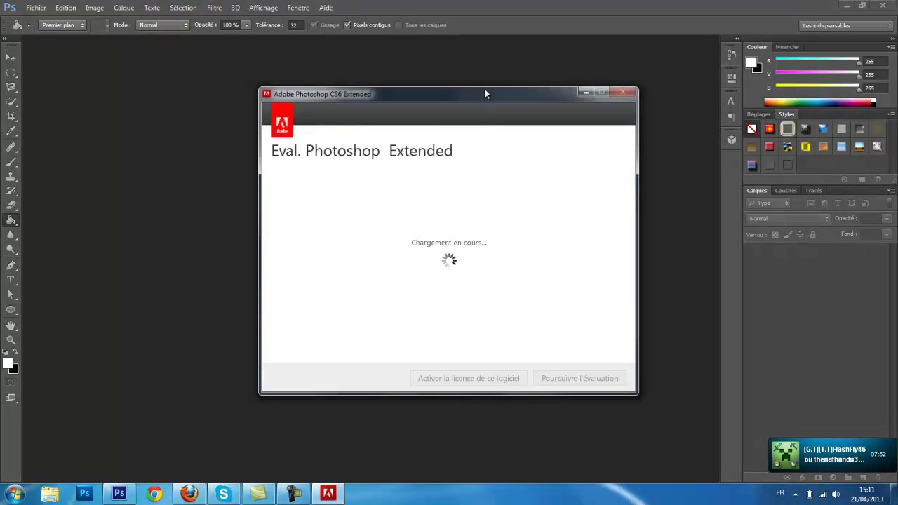
click(620, 92)
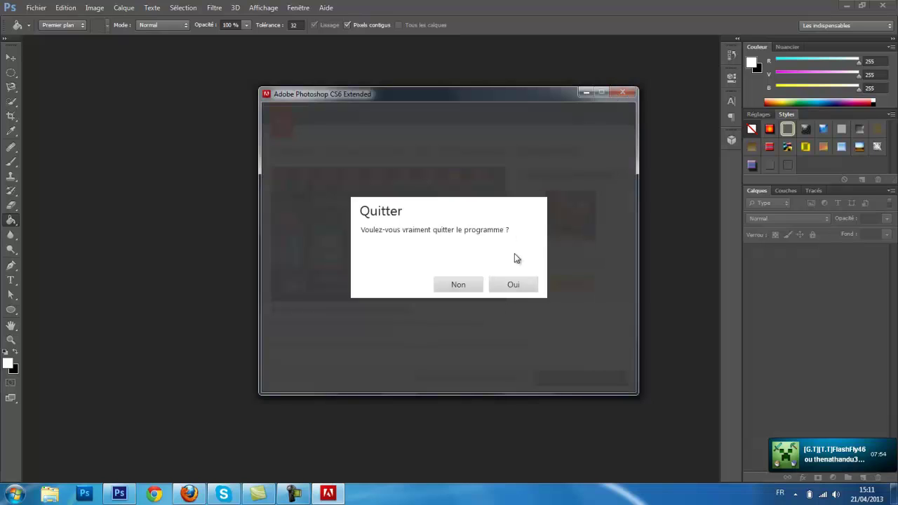
click(507, 285)
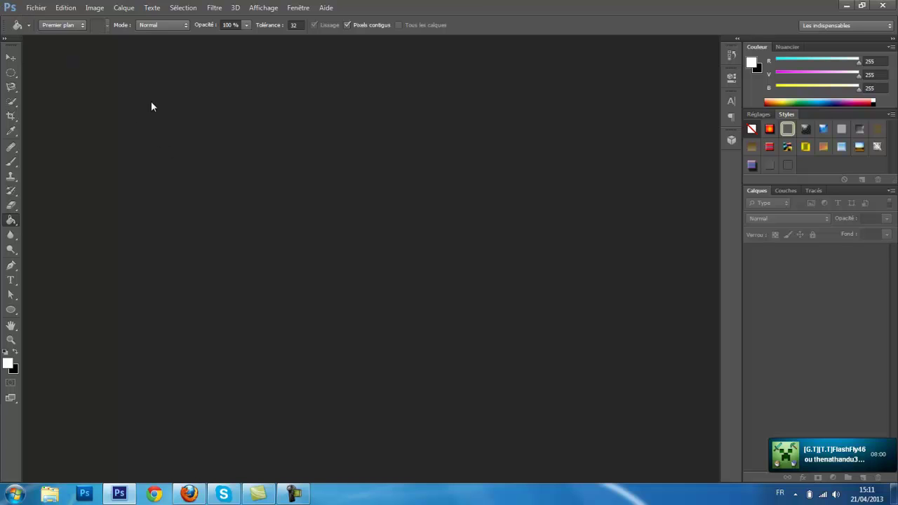
- Create a new 720 × 720 pixel RGB document with a white background, named "tuto logo"
key(ctrl+n)
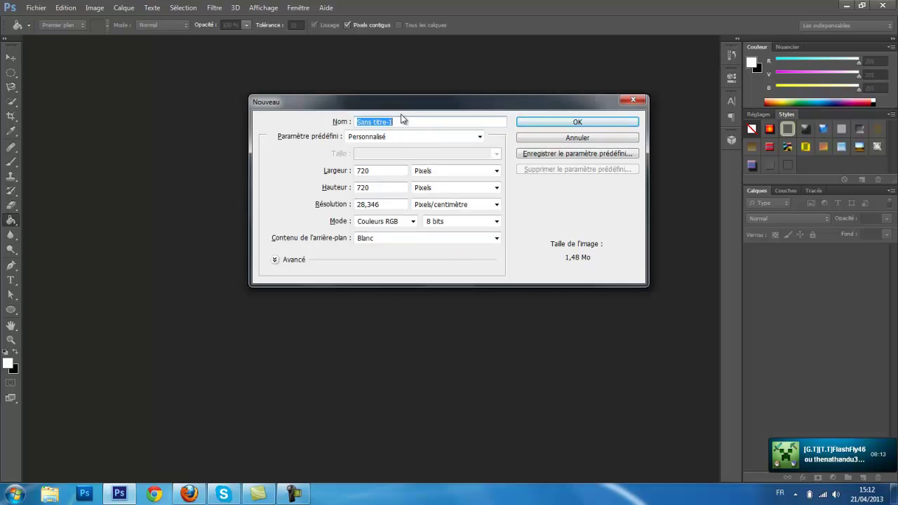
text(tuto logo)
click(612, 125)
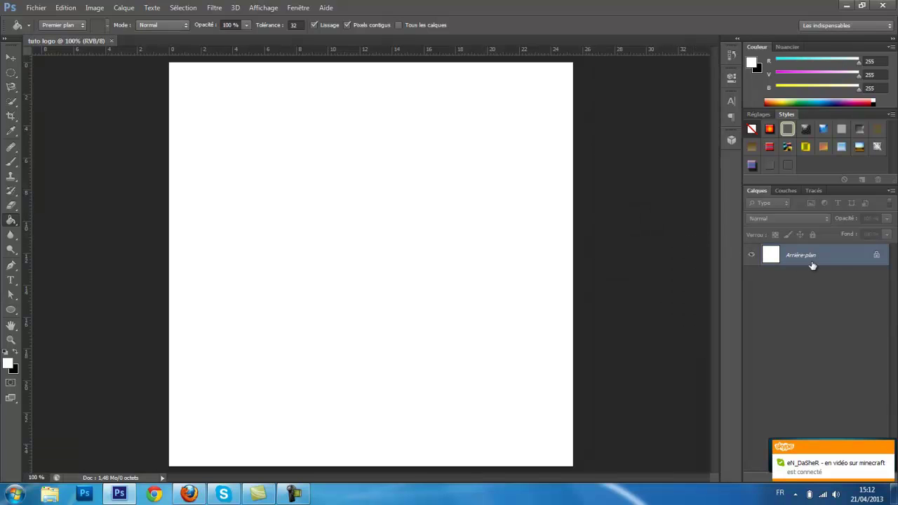
- Convert the locked background into a regular layer and add a new empty layer above it
double_click(876, 256)
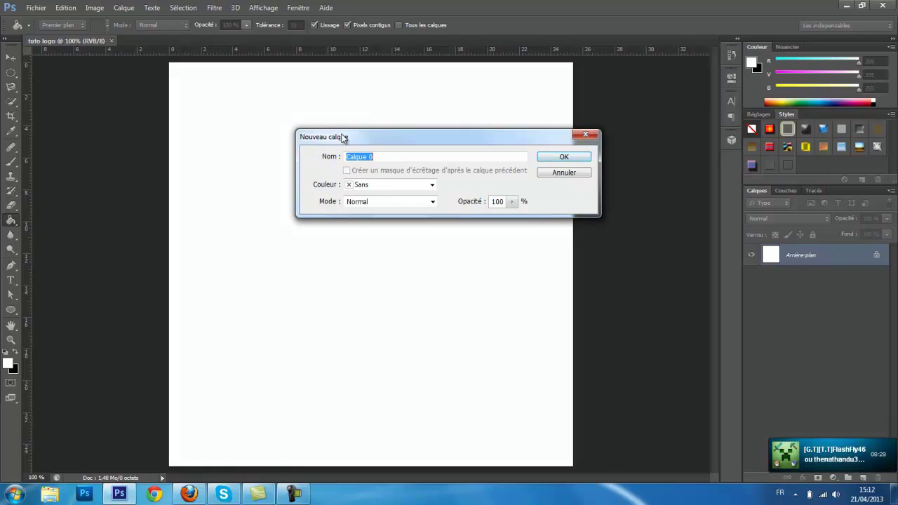
click(577, 158)
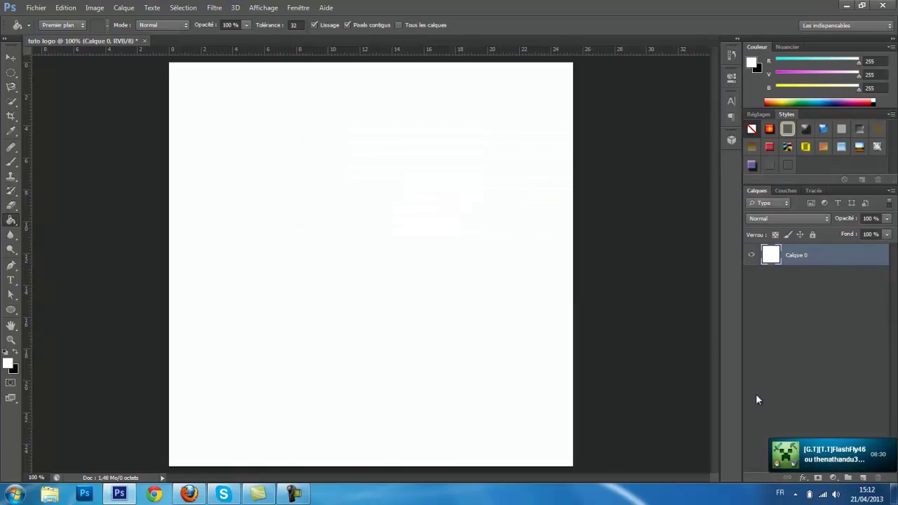
mouse_move(851, 446)
drag(876, 456, 856, 339)
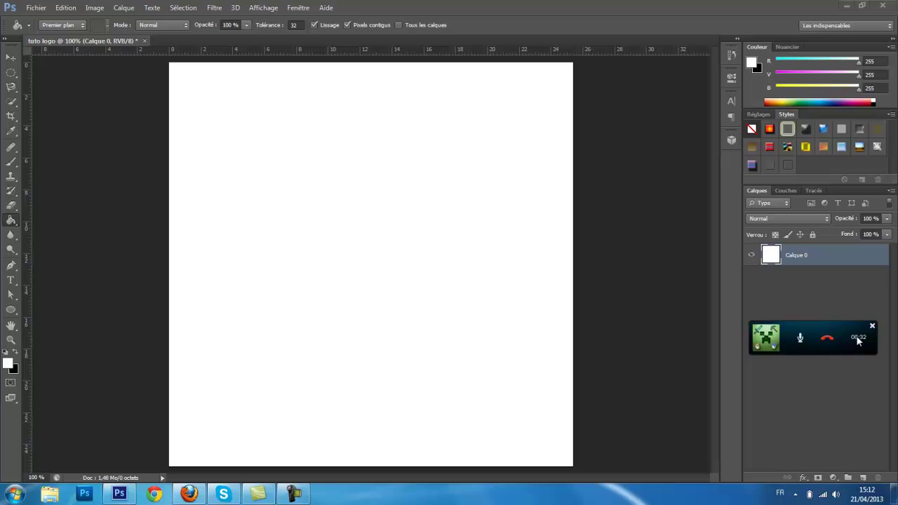
click(863, 479)
click(863, 478)
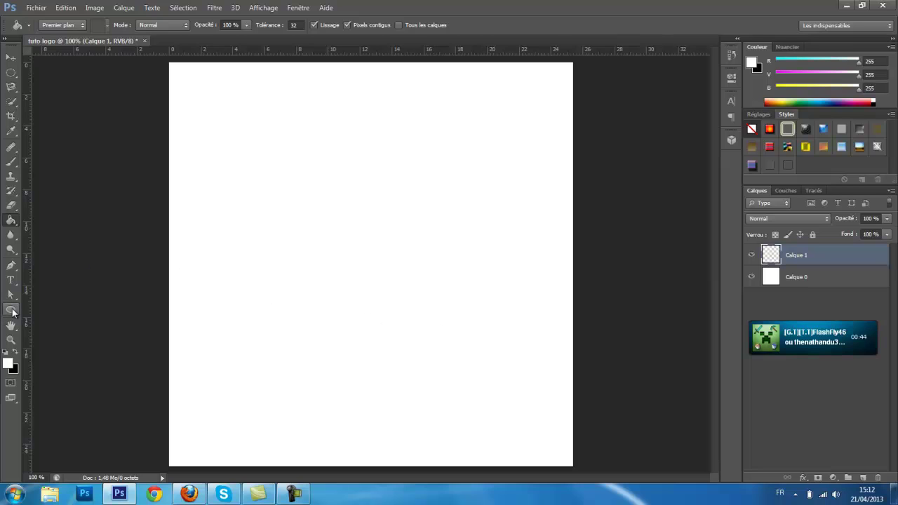
- Draw a circle about 623 px in diameter over most of the canvas with the Ellipse tool
click(12, 310)
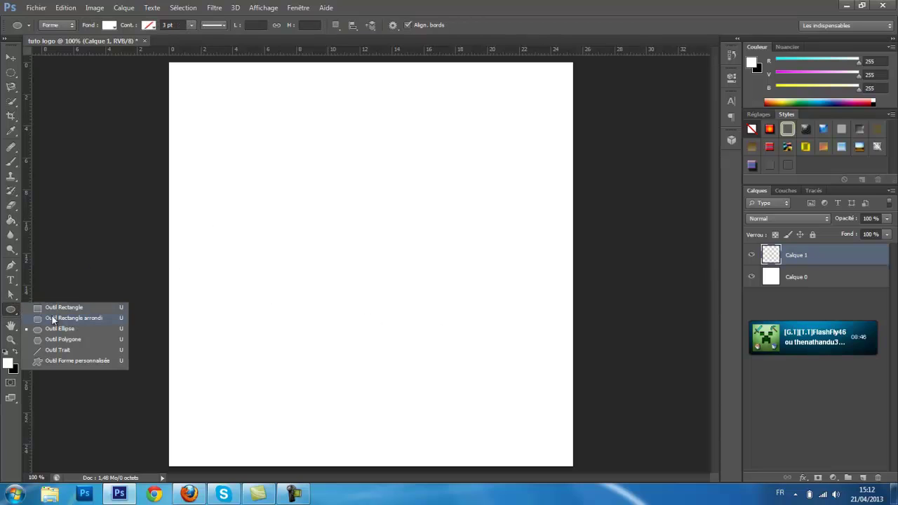
click(73, 328)
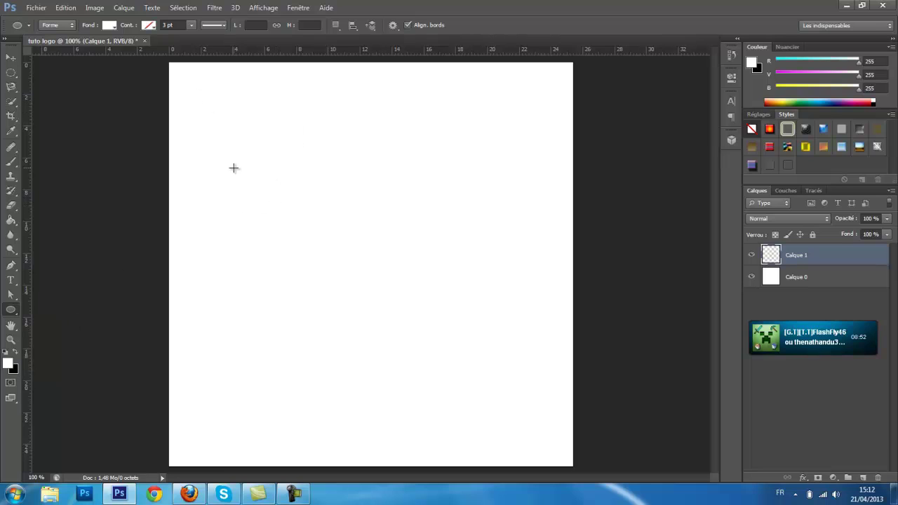
drag(207, 92, 603, 439)
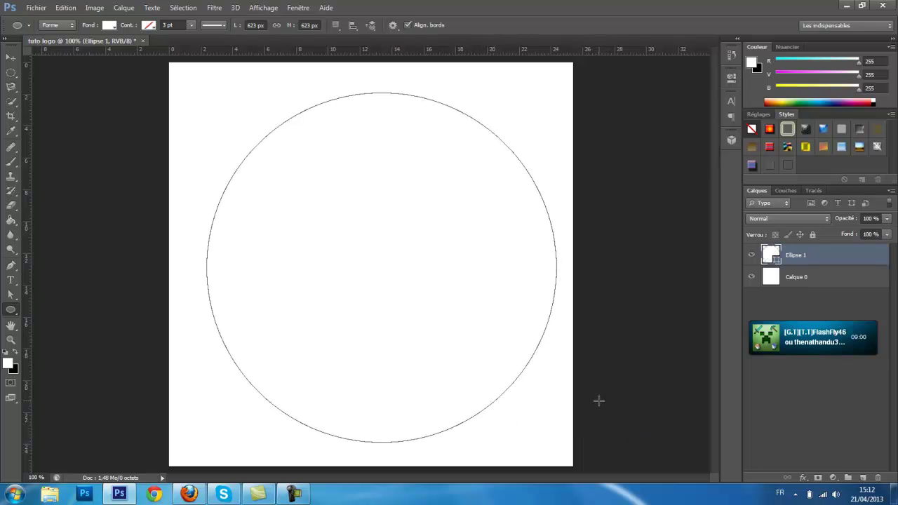
- Rasterize the circle's shape layer and fill the circle with black using the Paint Bucket tool
click(15, 352)
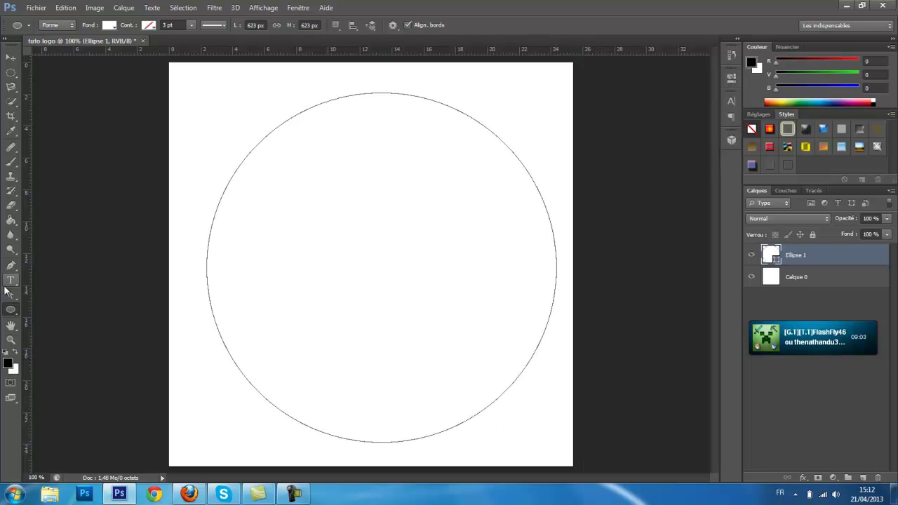
click(11, 220)
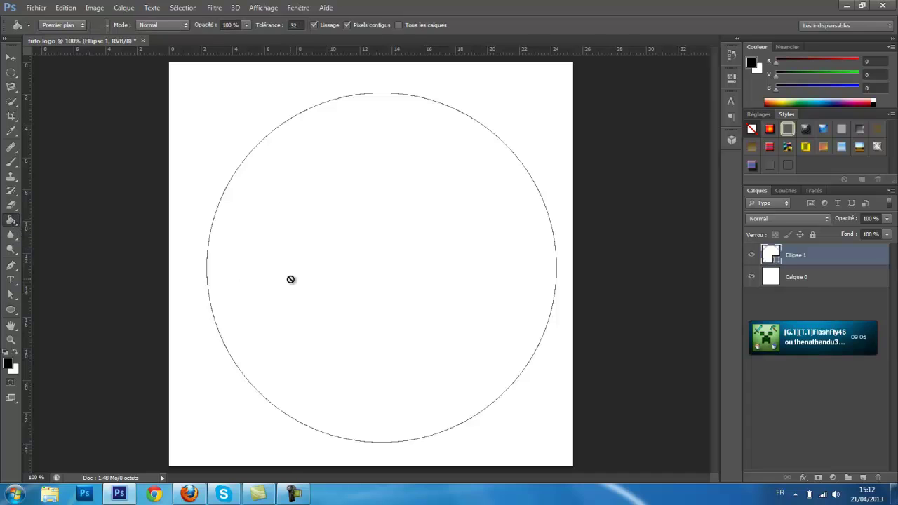
click(298, 244)
click(419, 190)
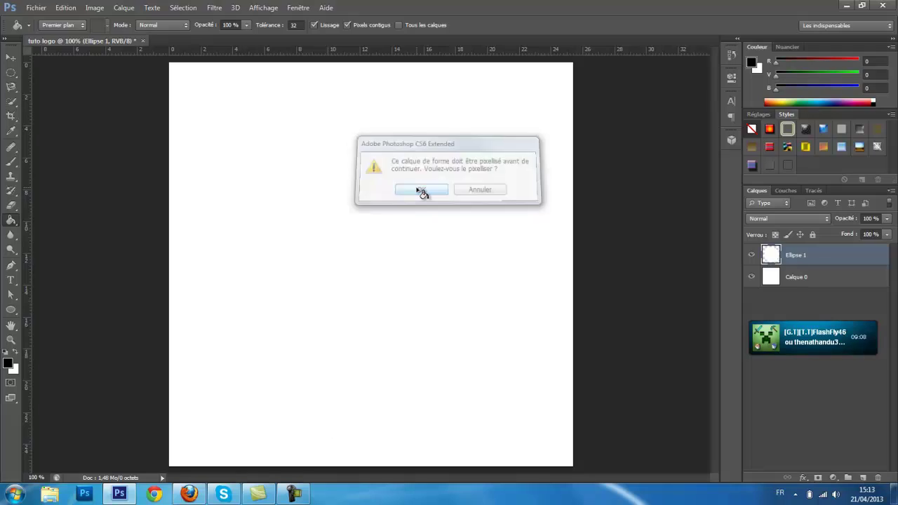
click(385, 247)
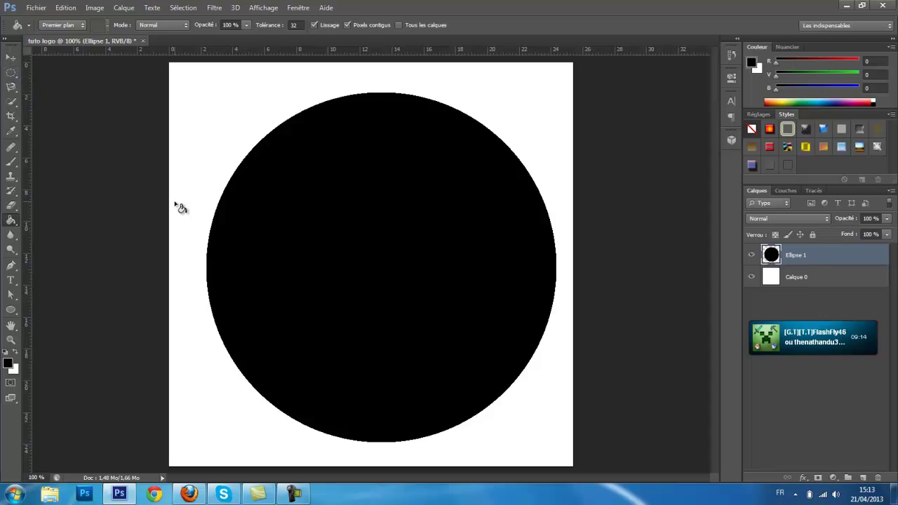
- Free-transform the black circle with a rotation of 0.34° and a small shift up and to the left
key(ctrl+t)
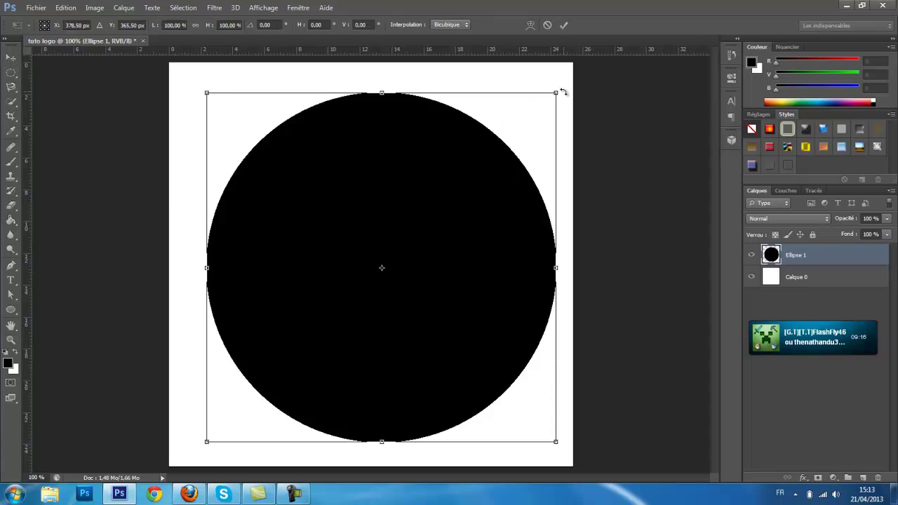
mouse_move(566, 89)
mouse_down()
mouse_move(554, 80)
mouse_move(557, 100)
mouse_up()
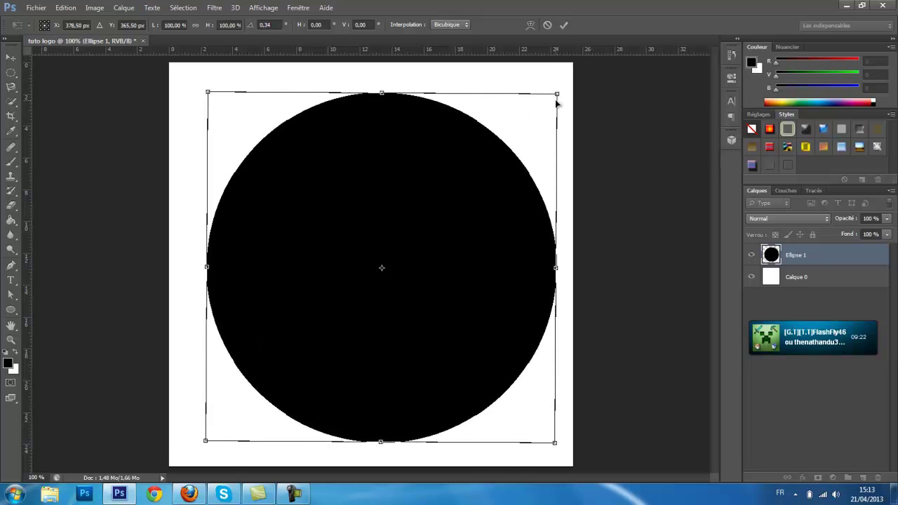
key(Up)
key(Up)
key(Up)
key(Up)
key(Up)
key(Up)
key(Up)
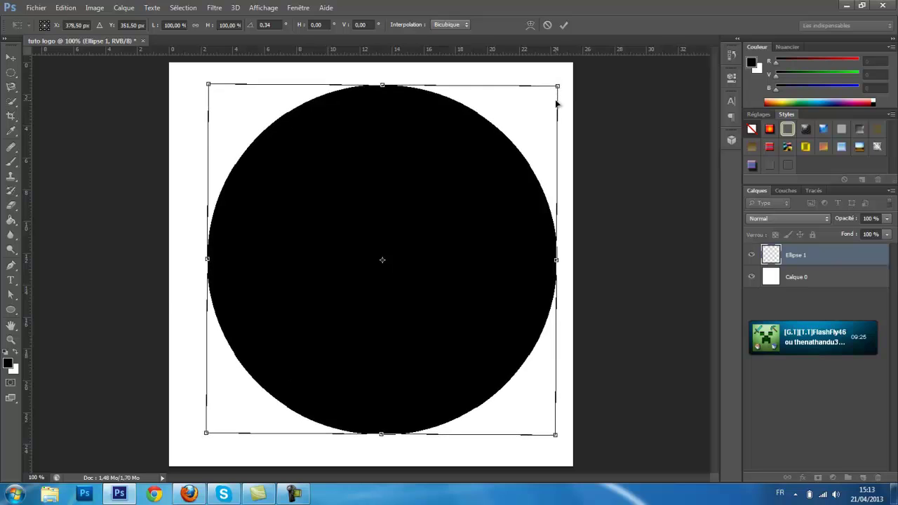
key(Left)
key(Left)
key(Left)
key(Return)
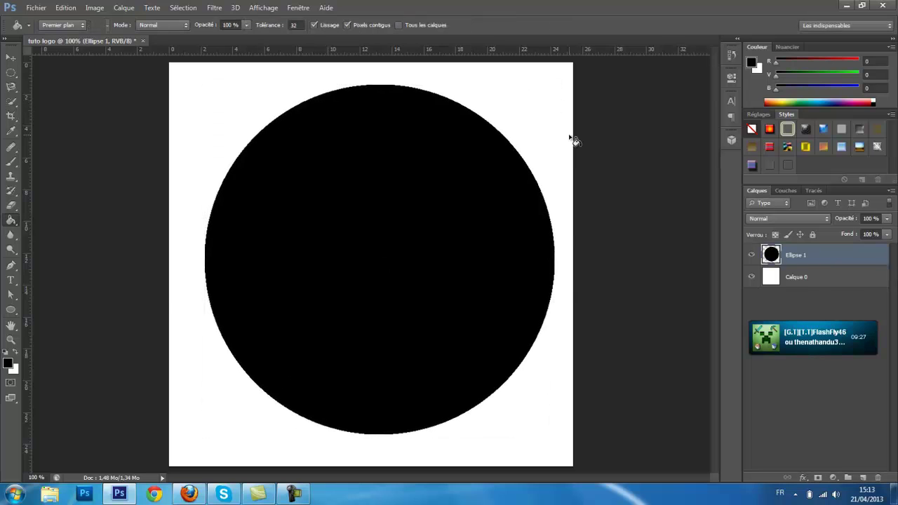
- Reposition the black circle with the Move tool so it sits centred on the white canvas
click(13, 59)
mouse_move(341, 252)
mouse_down()
mouse_move(335, 245)
mouse_move(349, 261)
mouse_move(346, 254)
mouse_up()
key(Left)
key(Left)
key(Left)
key(Left)
key(Left)
key(Left)
key(Left)
key(Left)
key(Left)
key(Left)
key(Left)
key(Left)
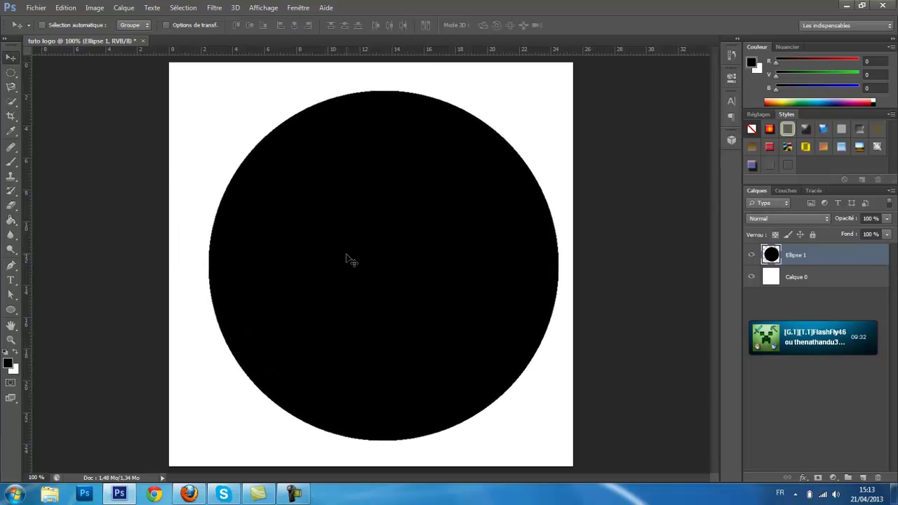
key(Left)
key(Left)
key(Left)
key(Left)
key(Left)
key(Left)
key(Left)
key(Left)
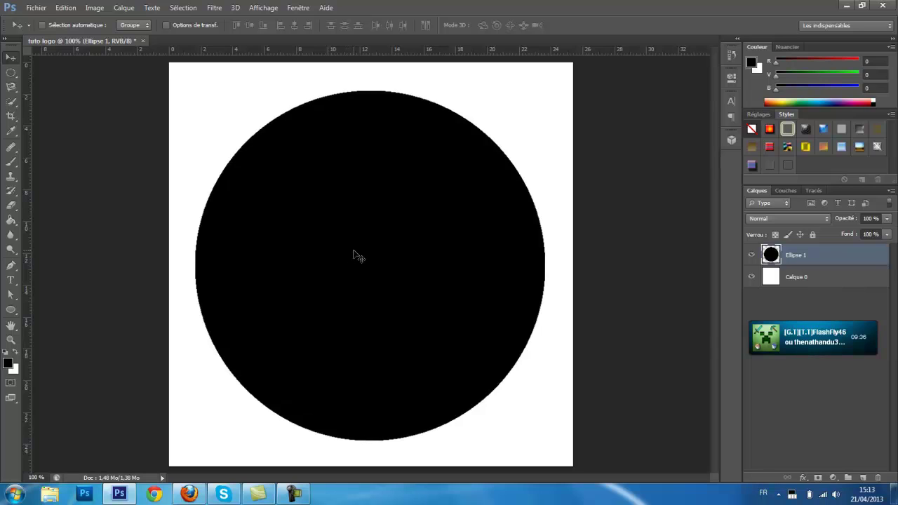
key(Up)
key(Up)
key(Up)
key(Up)
key(Up)
key(Up)
key(Up)
key(Up)
key(Up)
key(Up)
key(Up)
key(Up)
key(Up)
key(Up)
key(Up)
key(Up)
key(Up)
key(Up)
key(Up)
key(Up)
key(Down)
key(Down)
key(Down)
key(Down)
key(Down)
key(Down)
key(Down)
key(Down)
key(Down)
key(Down)
key(Down)
key(Down)
key(Down)
key(Down)
key(Down)
key(Down)
key(Down)
key(Down)
key(Down)
key(Down)
key(Up)
key(Up)
key(Up)
key(Up)
key(Up)
key(Up)
key(Up)
key(Up)
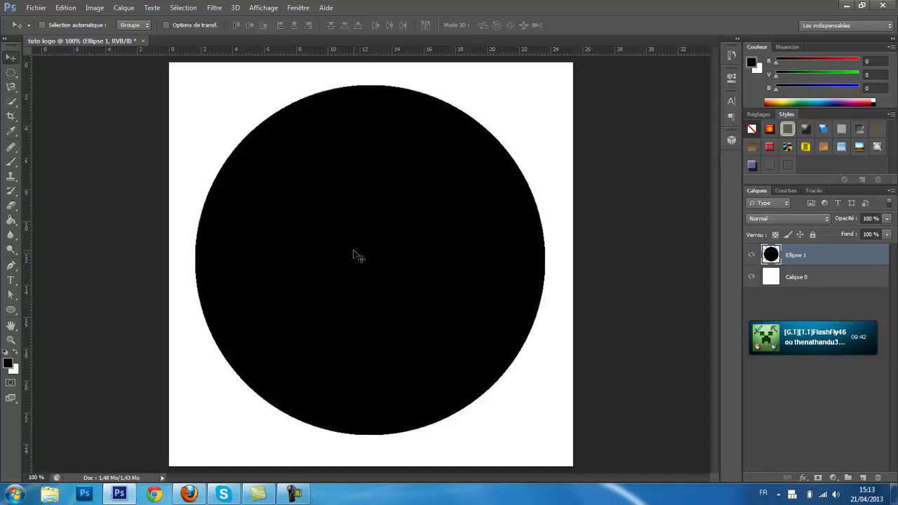
drag(352, 254, 350, 258)
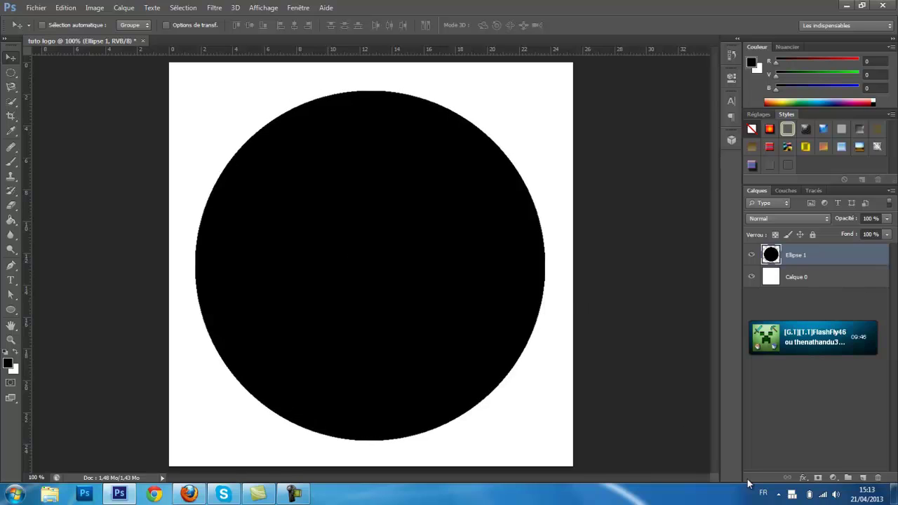
- On a new layer, draw a white circle about 544 px in diameter and centre it inside the black circle
click(864, 478)
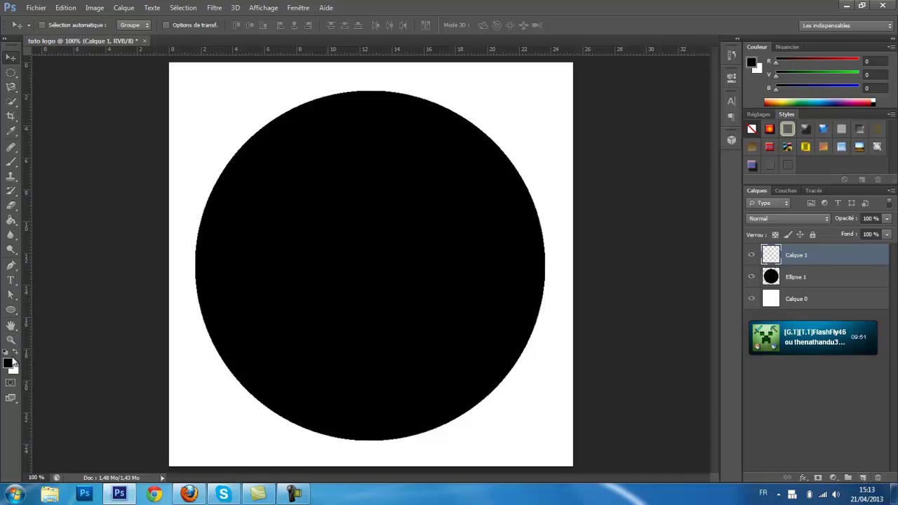
click(16, 352)
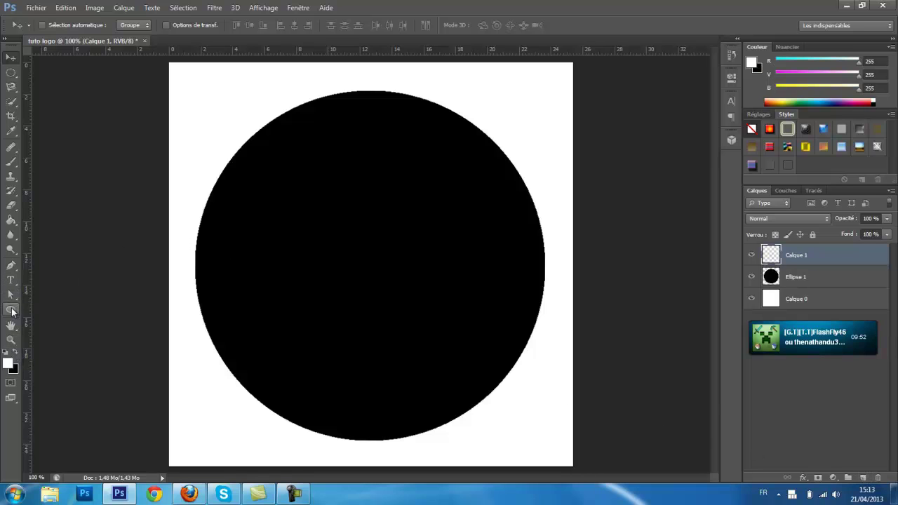
click(11, 310)
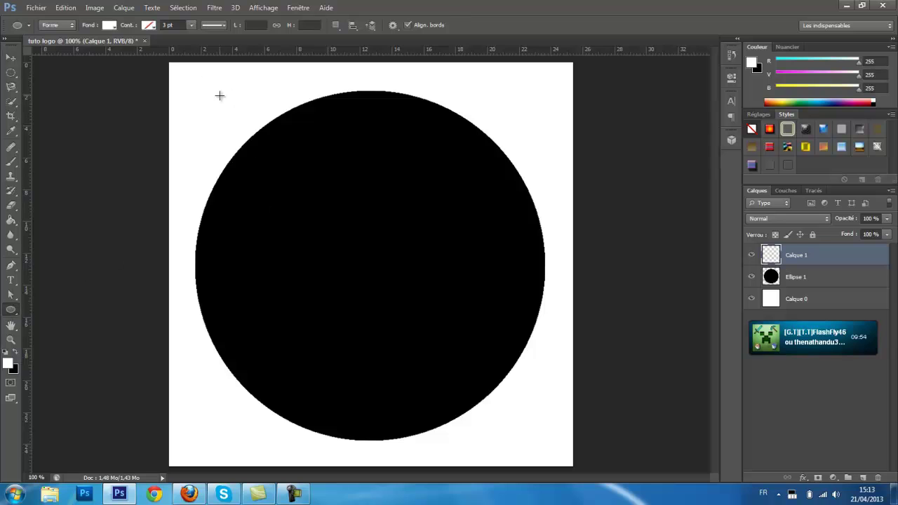
drag(220, 96, 521, 430)
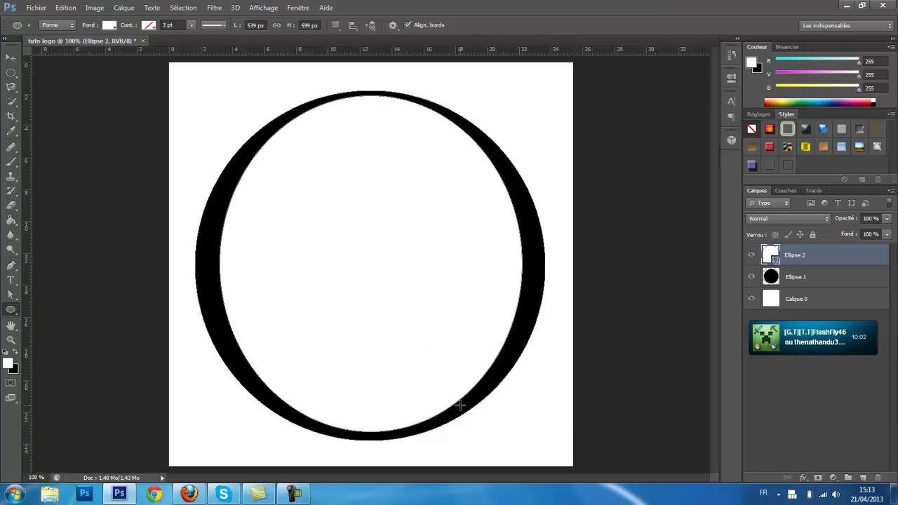
key(ctrl+z)
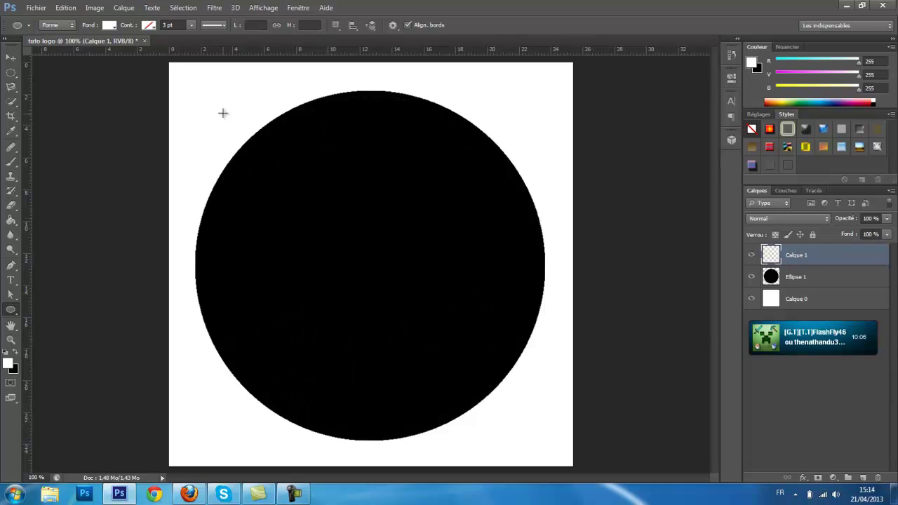
drag(222, 109, 525, 445)
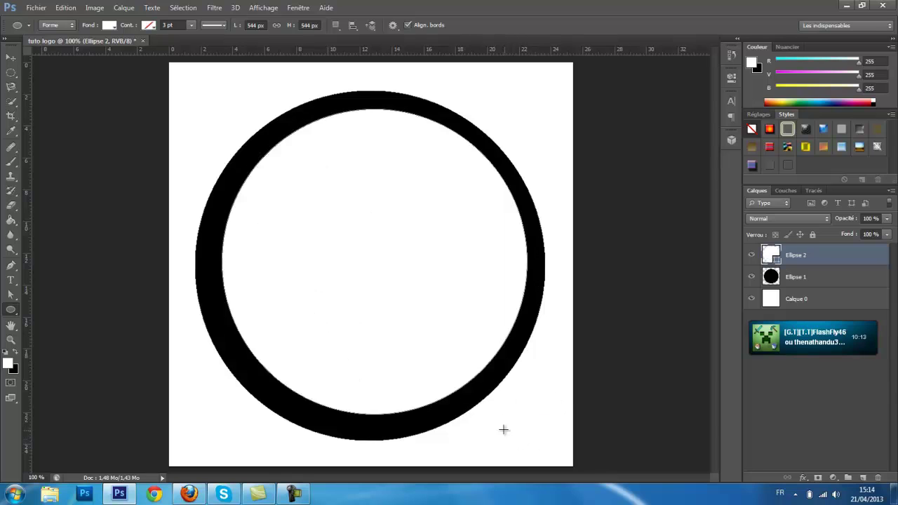
click(11, 58)
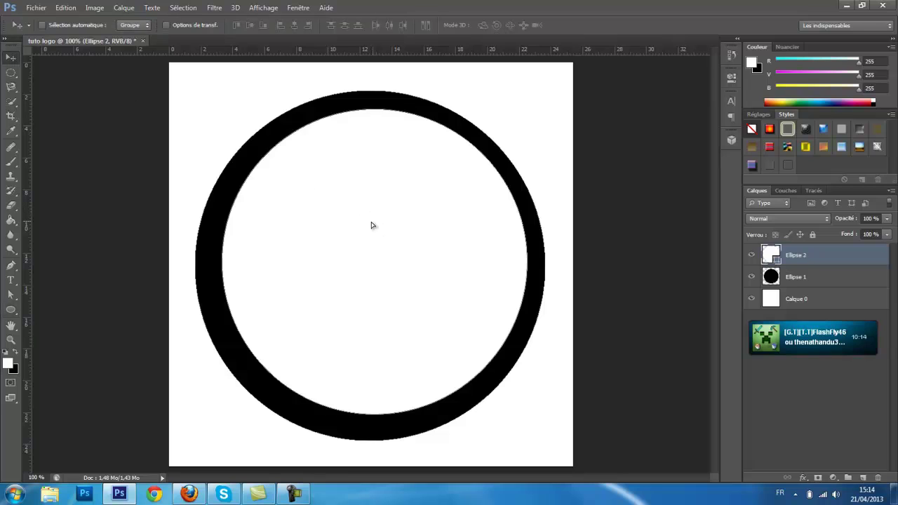
drag(370, 220, 366, 225)
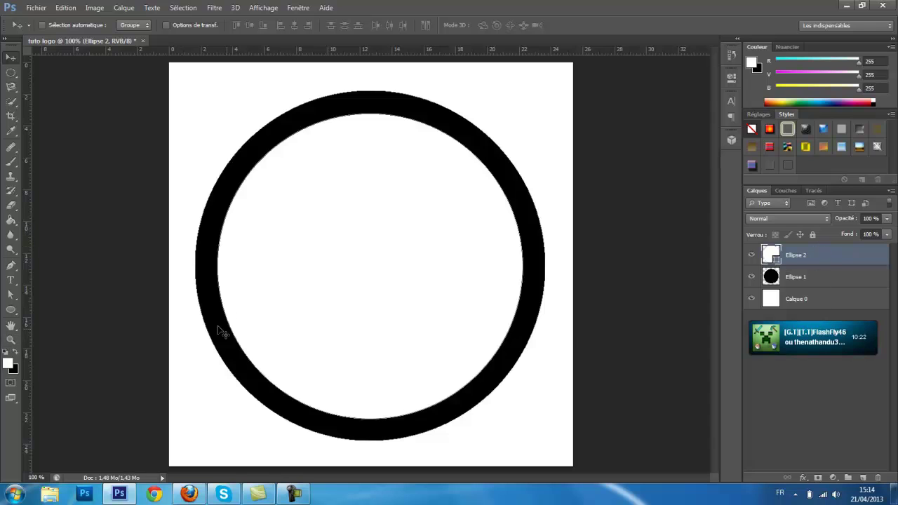
- Start a horizontal text layer near the canvas's upper-left corner with the font size set to 100 pt
click(15, 283)
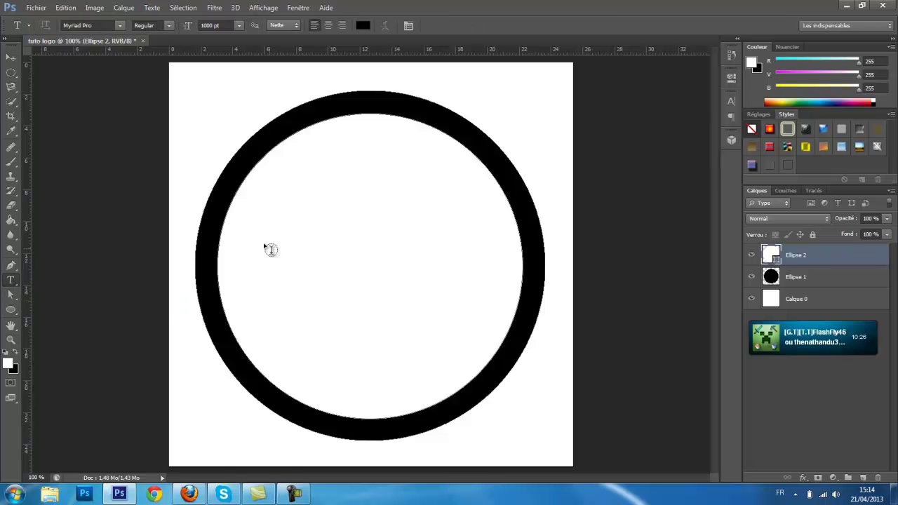
click(206, 95)
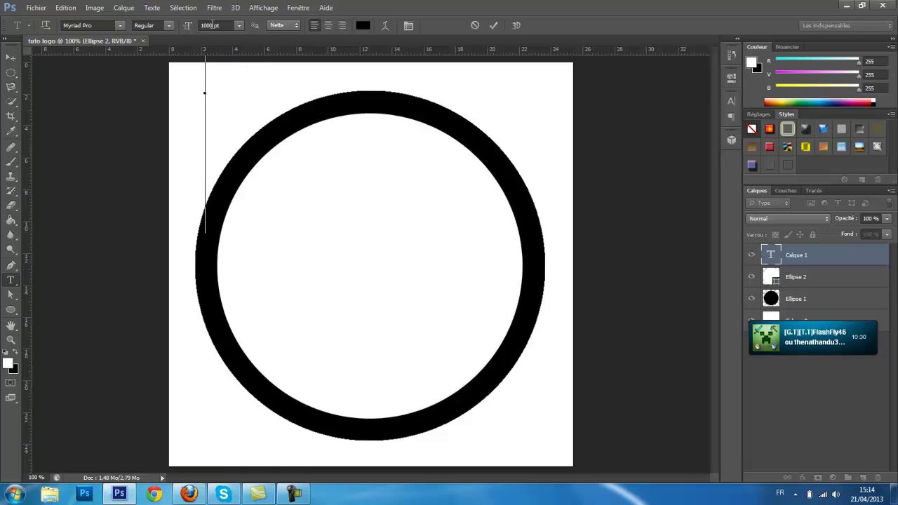
click(207, 24)
text(100)
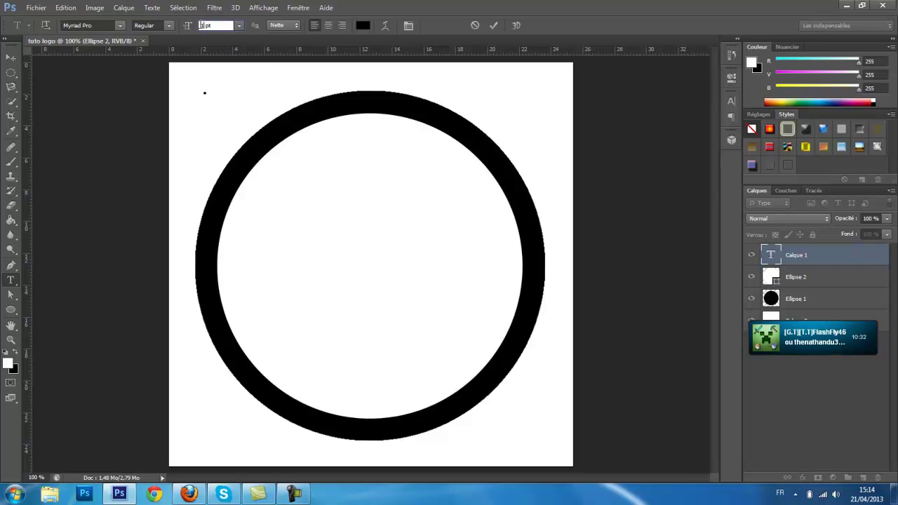
click(206, 92)
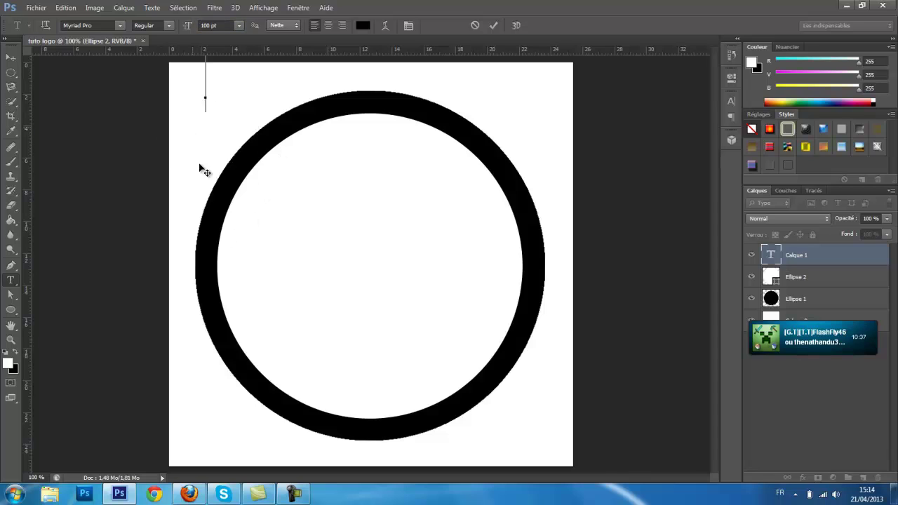
- Move the text insertion point inside the ring and enter the text "Graphic team"
drag(201, 170, 294, 313)
key(Caps_Lock)
text(G)
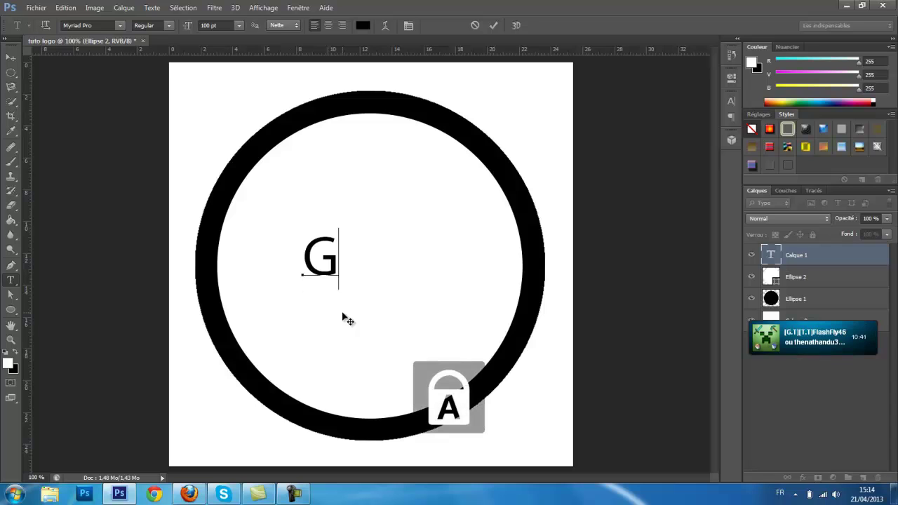
key(Caps_Lock)
text(raphic)
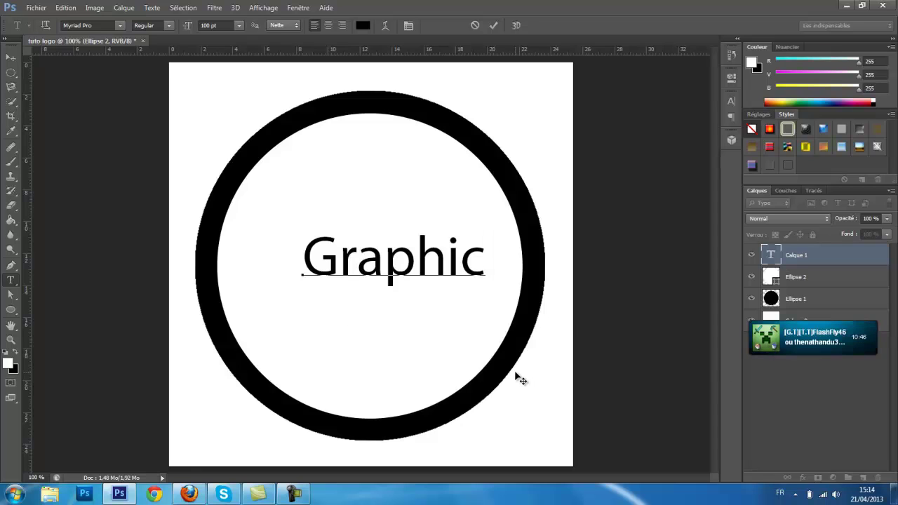
text( te)
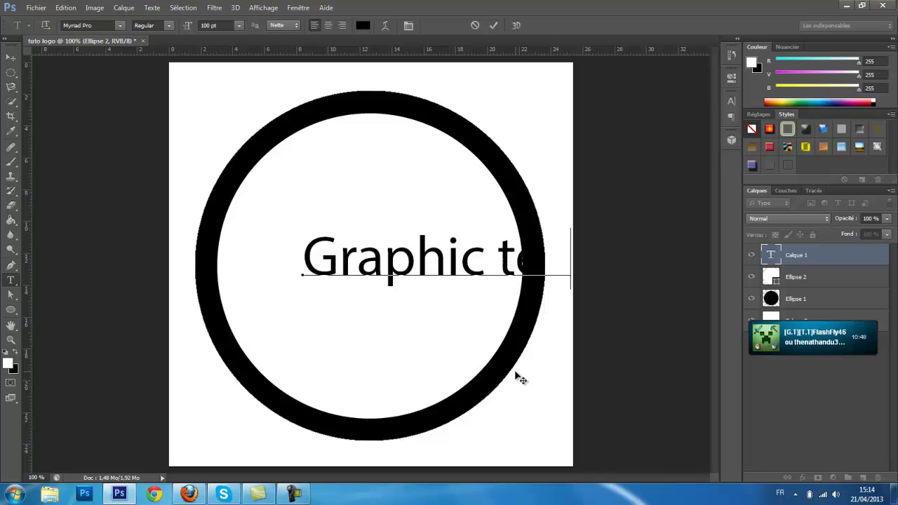
text(am)
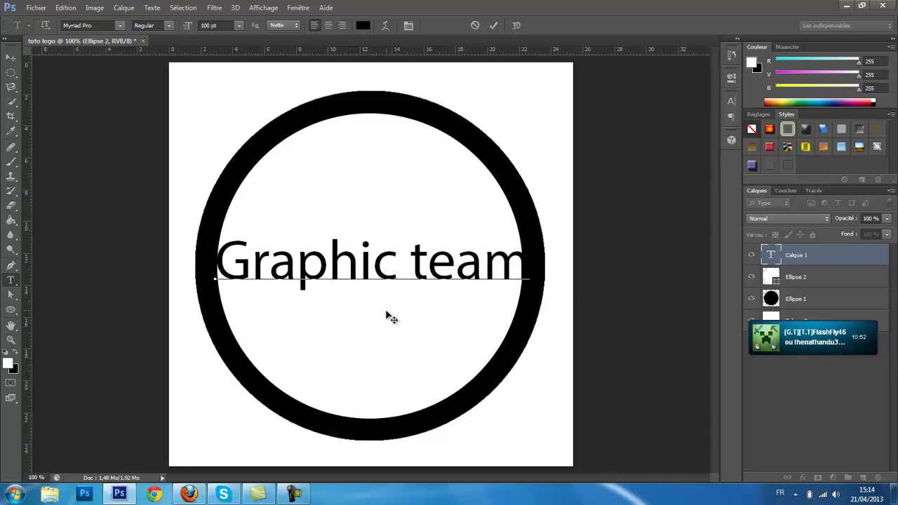
- Reduce the whole "Graphic team" text to 90 pt, centre it inside the ring and commit it
drag(533, 265, 212, 266)
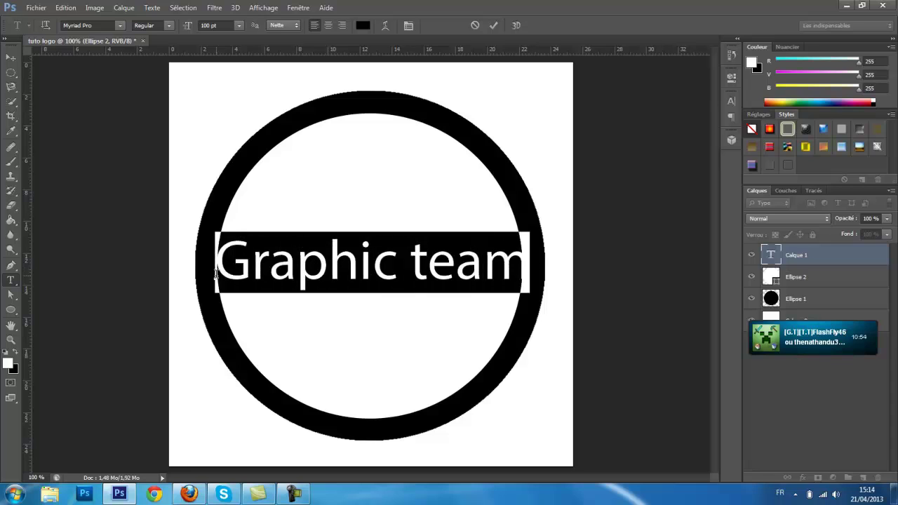
click(208, 25)
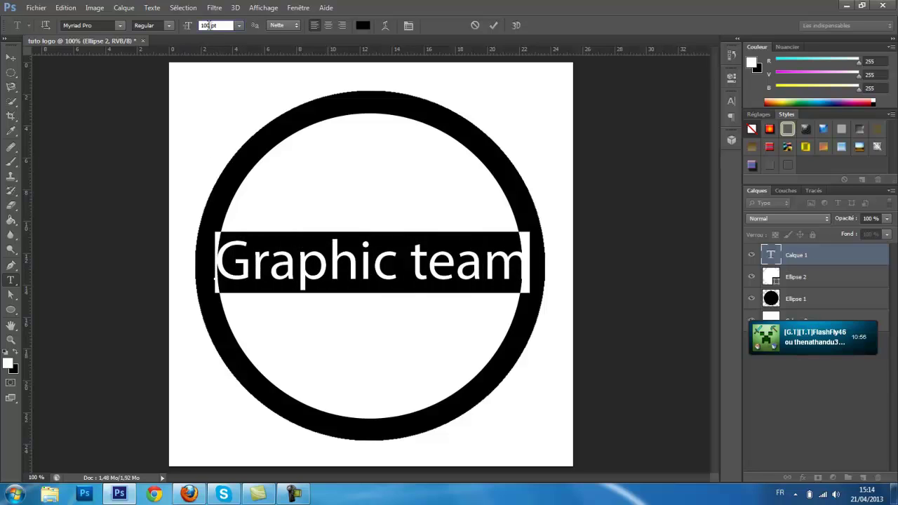
text(90)
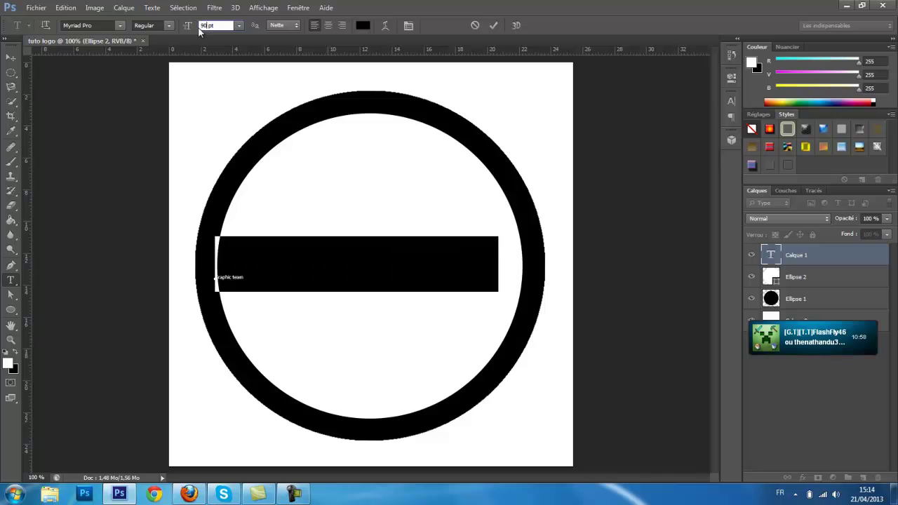
drag(326, 344, 340, 344)
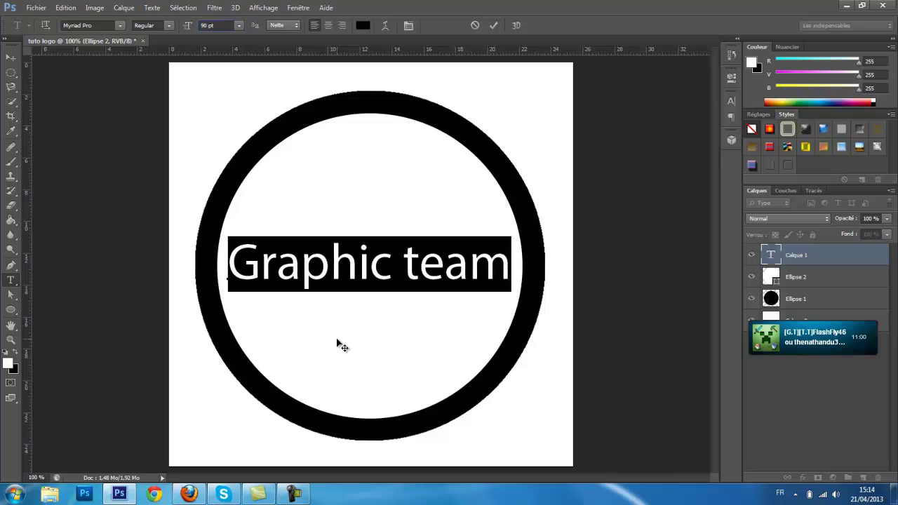
click(11, 326)
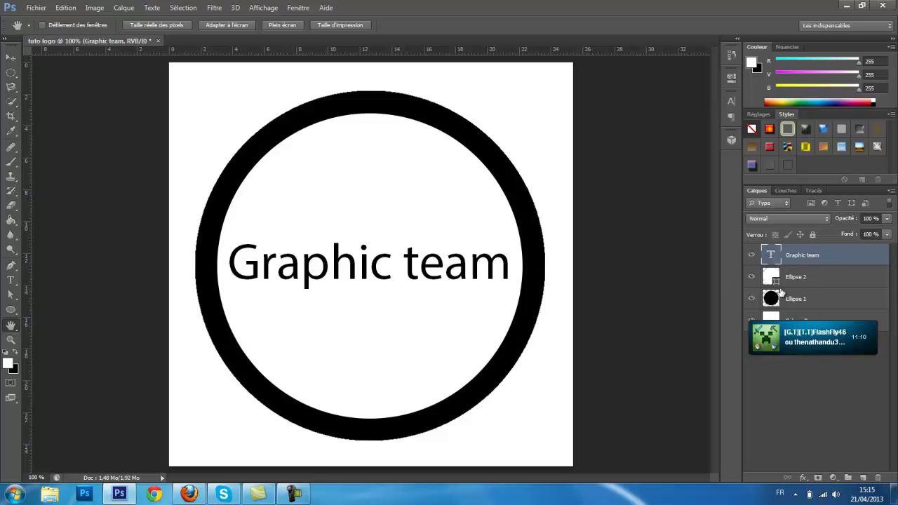
- Open the layer style settings for the black circle's layer, Ellipse 1
click(825, 299)
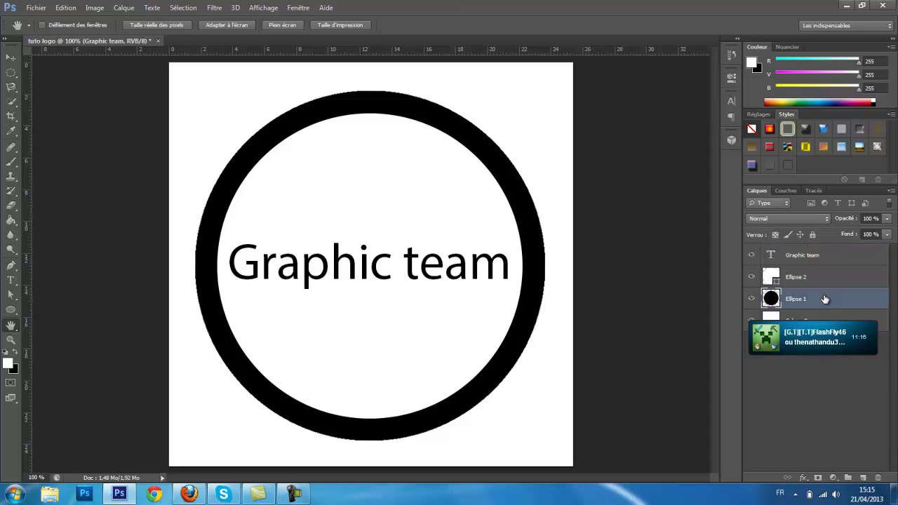
double_click(825, 300)
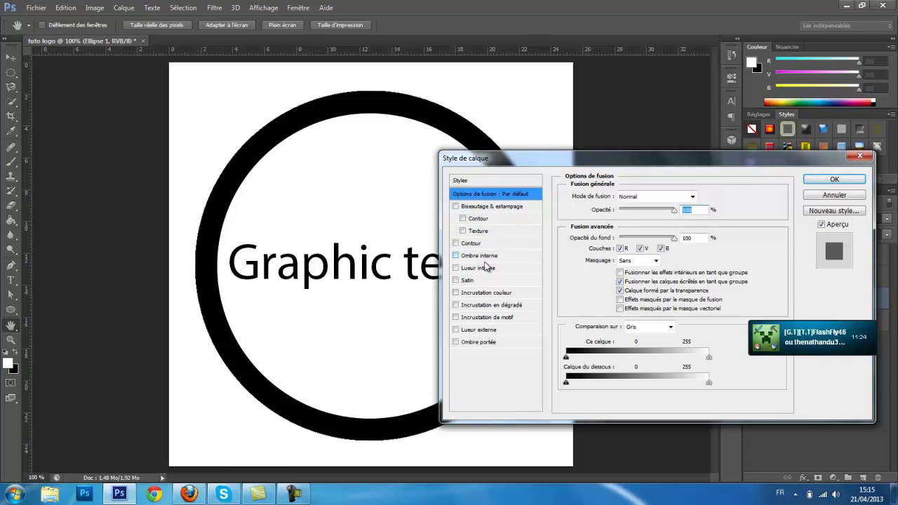
click(479, 256)
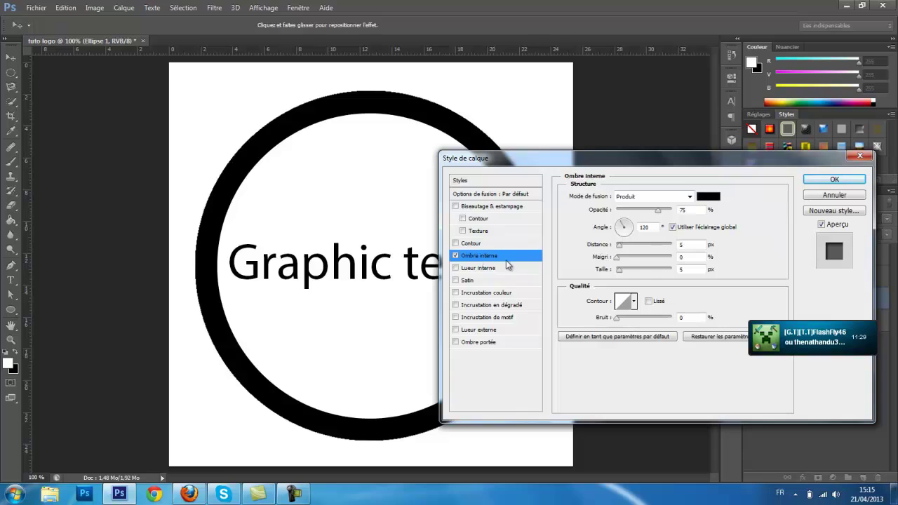
drag(619, 248, 593, 249)
drag(640, 272, 589, 273)
click(455, 256)
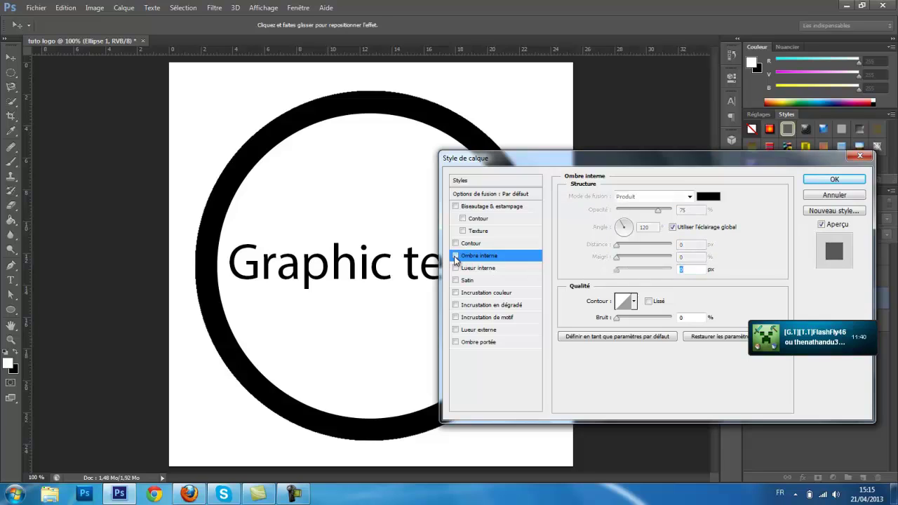
- Enable a drop shadow on the black circle's layer and set its distance to 7 px
click(456, 344)
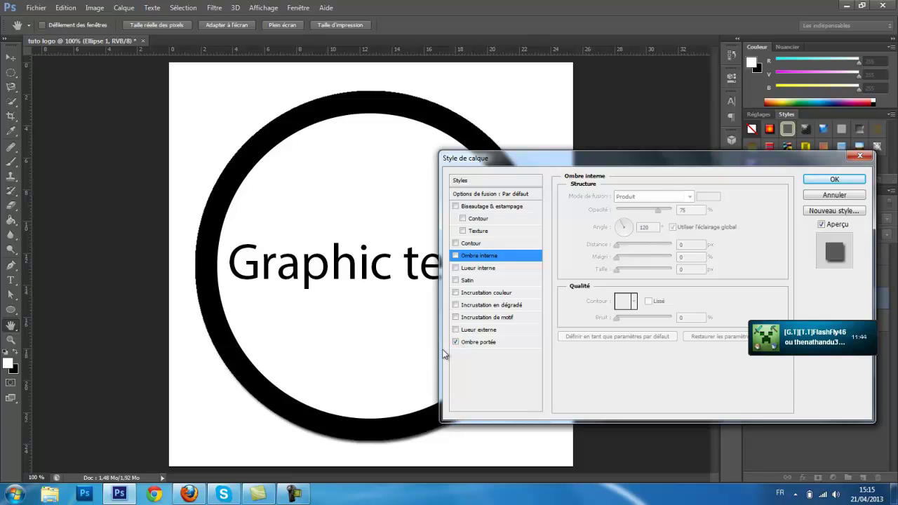
click(498, 343)
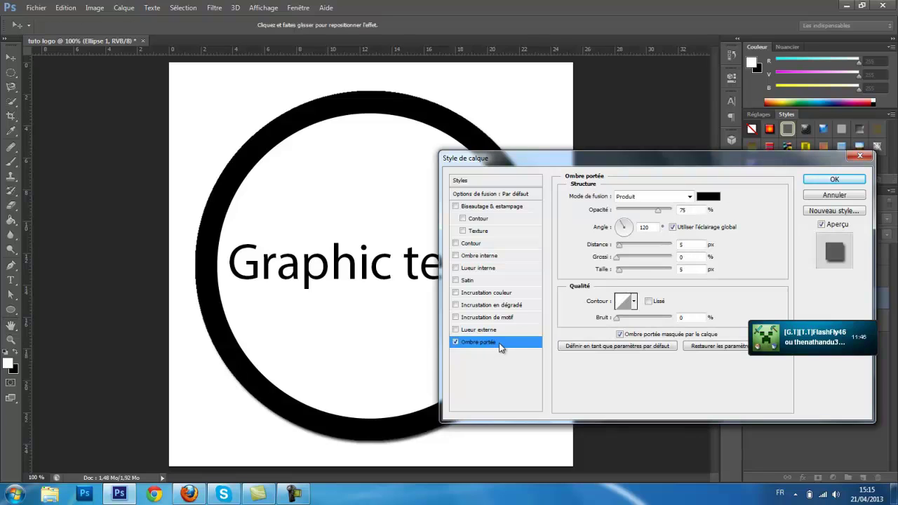
mouse_move(621, 250)
mouse_down()
mouse_move(633, 248)
mouse_move(619, 249)
mouse_up()
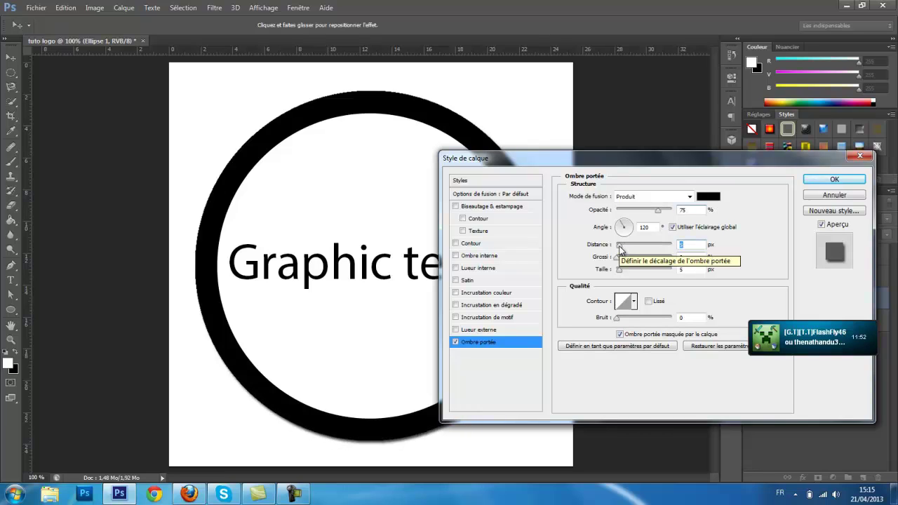
drag(620, 249, 628, 250)
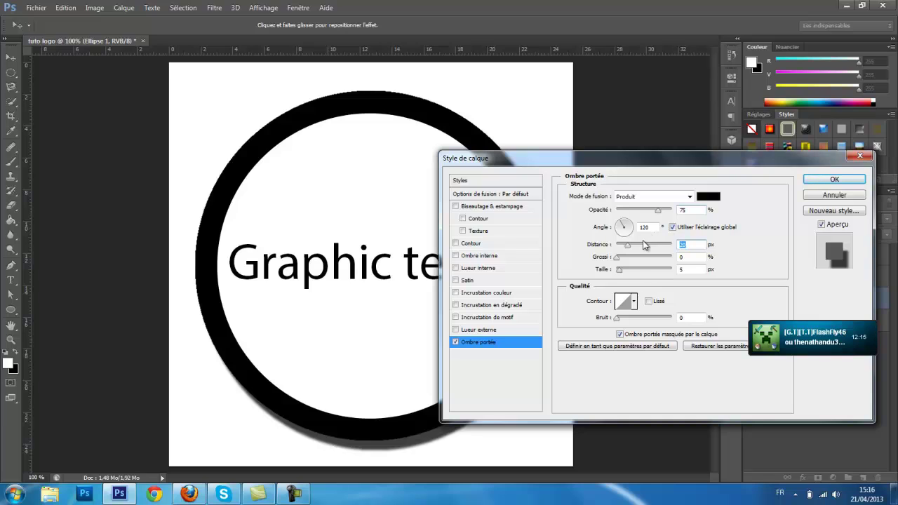
drag(629, 249, 622, 244)
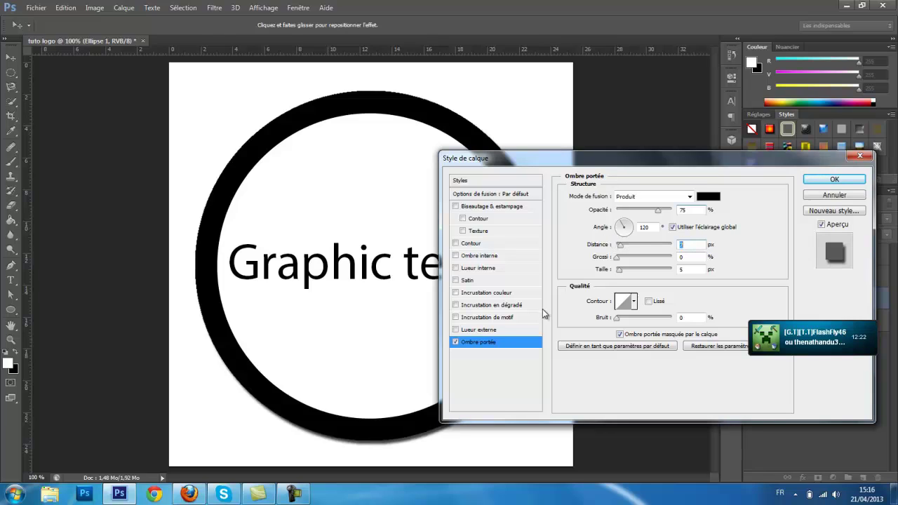
- Add a gradient overlay to the circle's layer and change the gradient's black starting stop to red (R 255, ff0000)
click(495, 310)
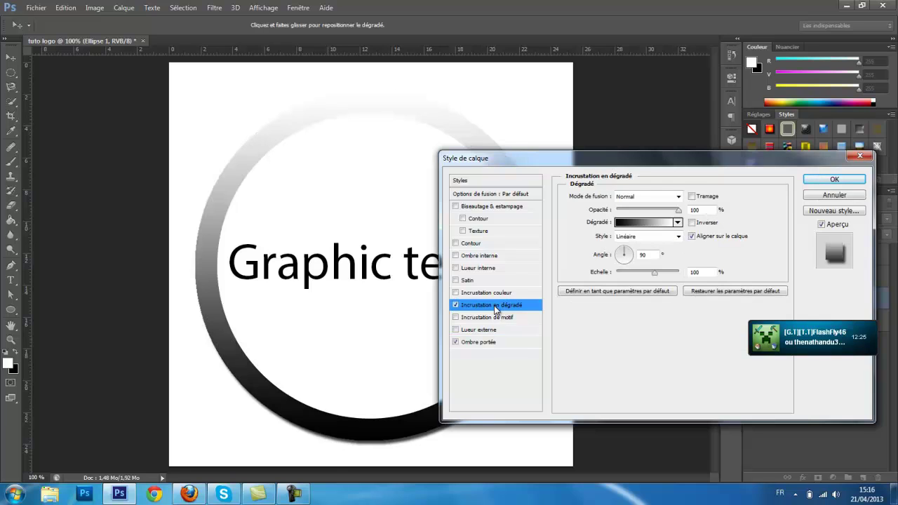
click(632, 223)
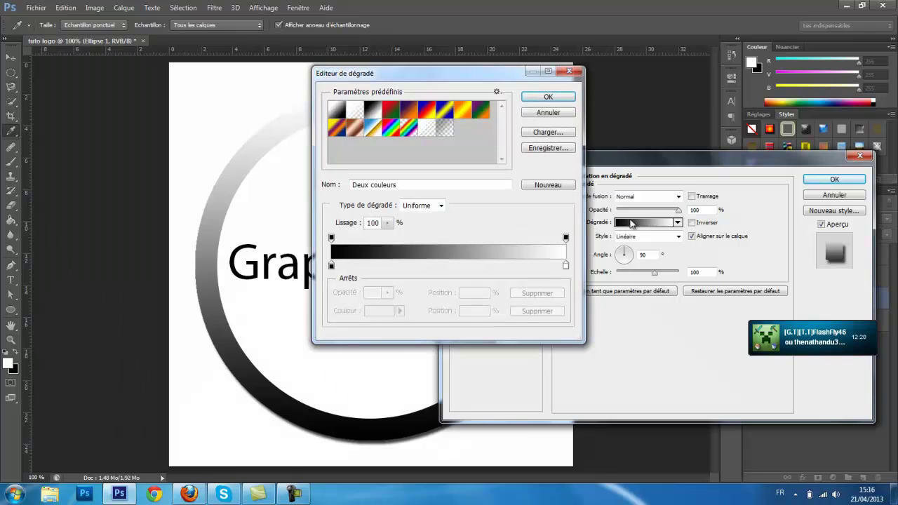
click(331, 266)
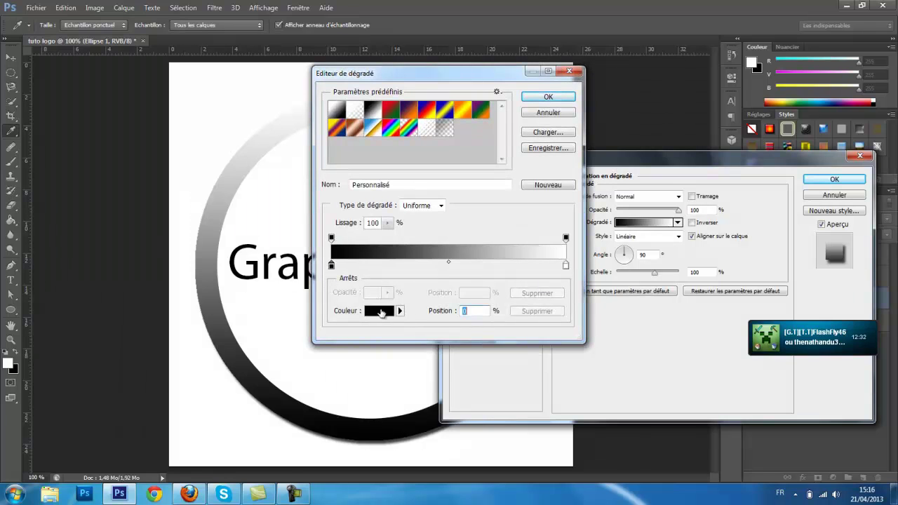
click(381, 313)
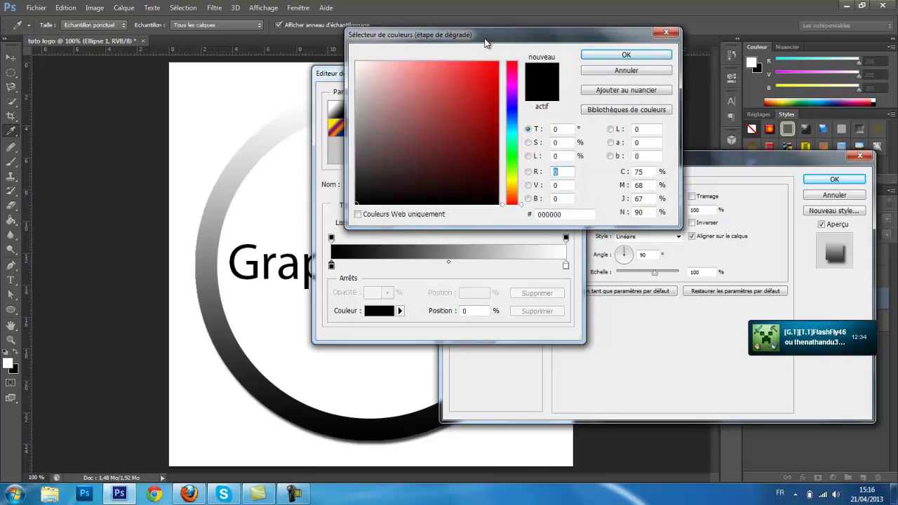
drag(470, 40, 535, 57)
text(255)
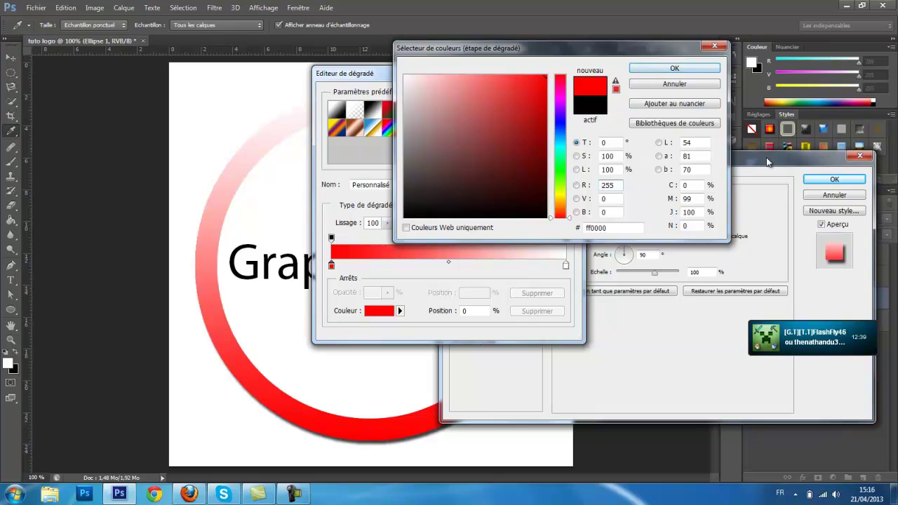
click(674, 68)
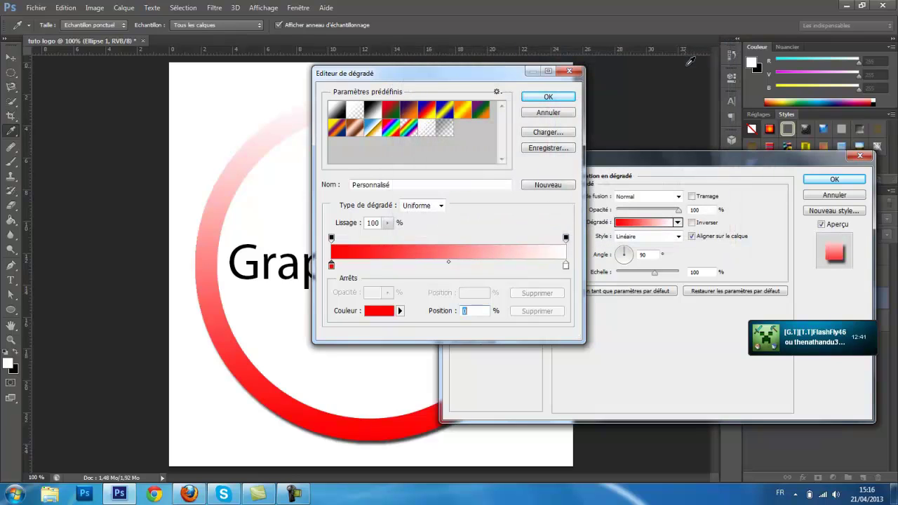
drag(332, 269, 434, 275)
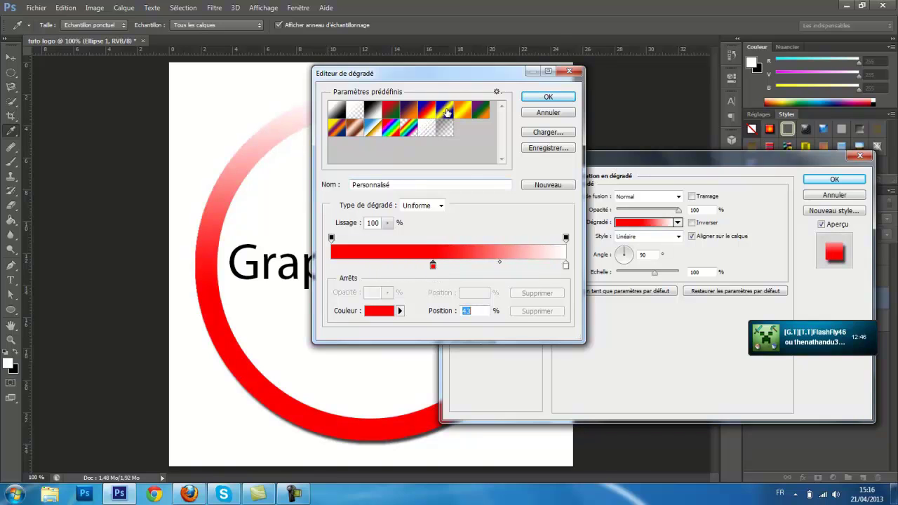
drag(455, 77, 673, 118)
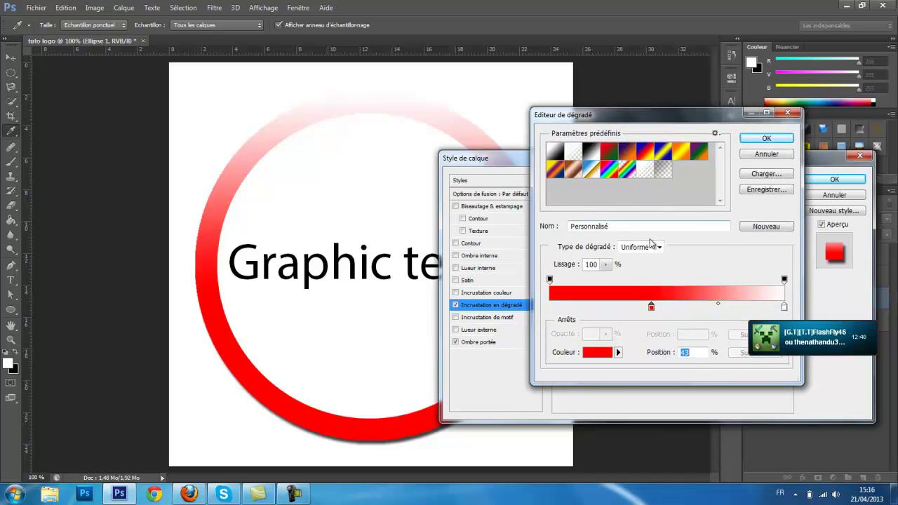
drag(651, 310, 549, 309)
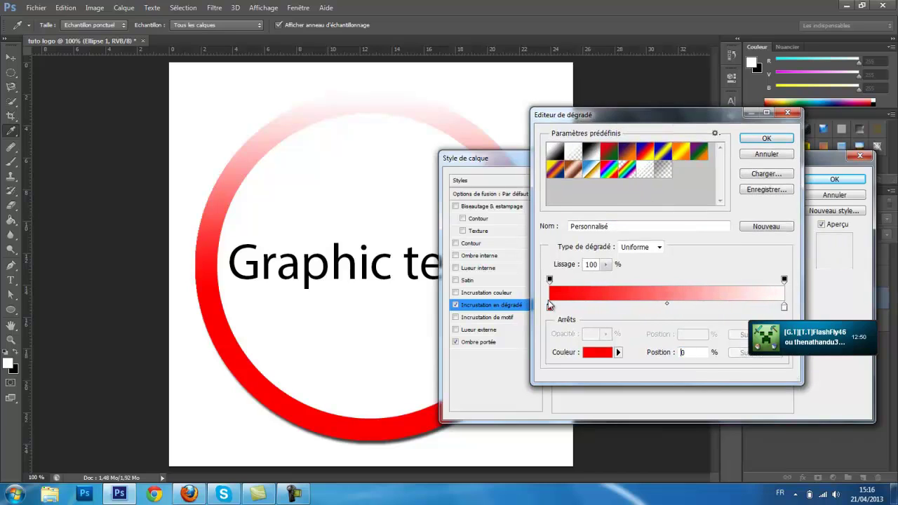
- Set the gradient's white end stop to light pink (ffd3d3)
click(784, 307)
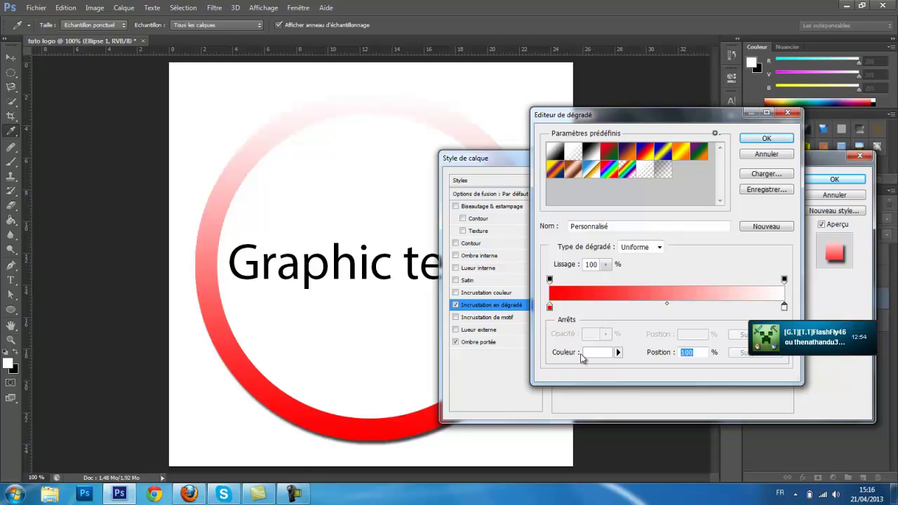
drag(855, 361, 885, 458)
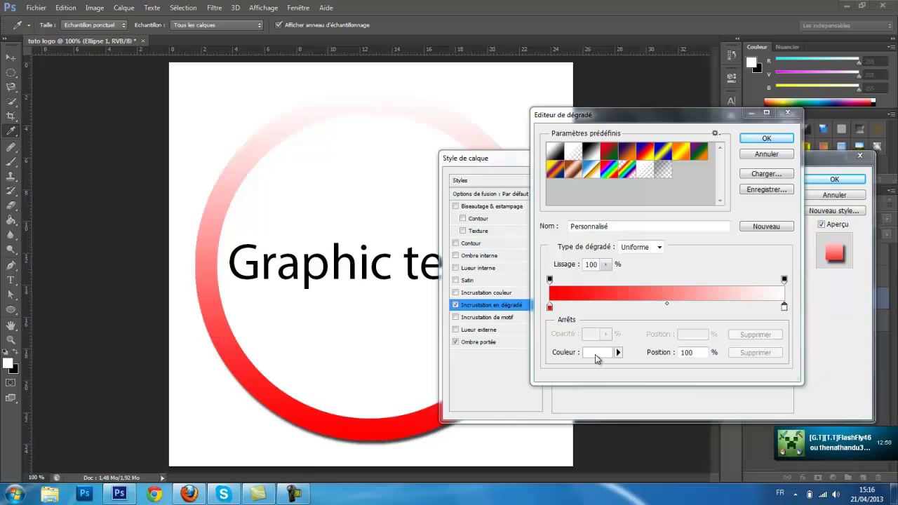
click(595, 355)
drag(525, 145, 428, 75)
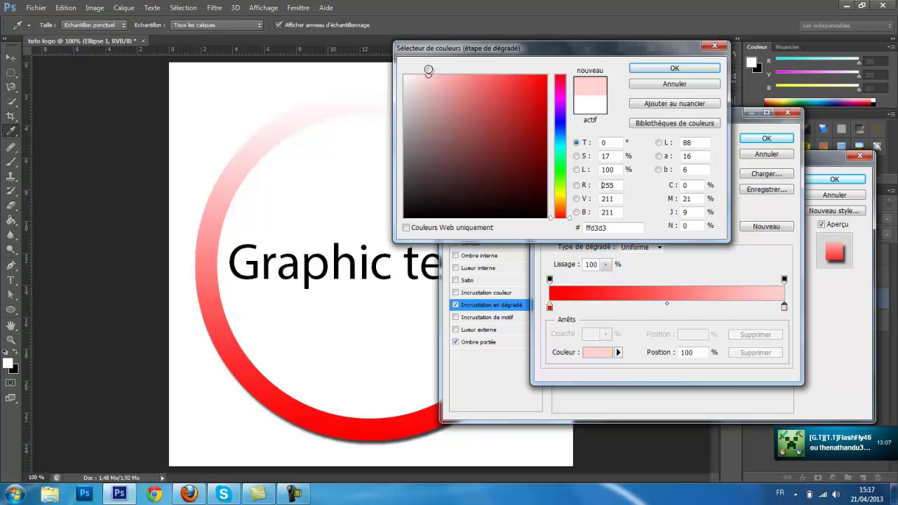
click(654, 73)
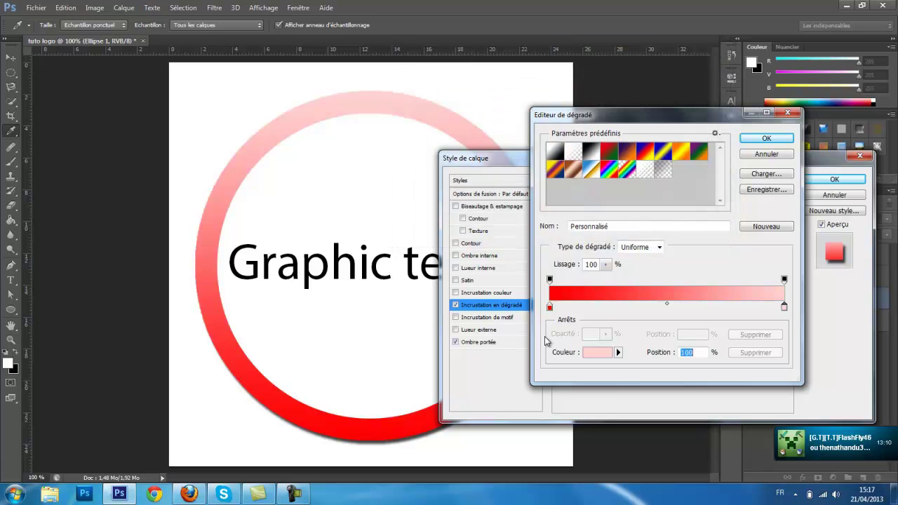
- Change the ring gradient's starting stop to dark red (ac0707) and apply the gradient
click(550, 306)
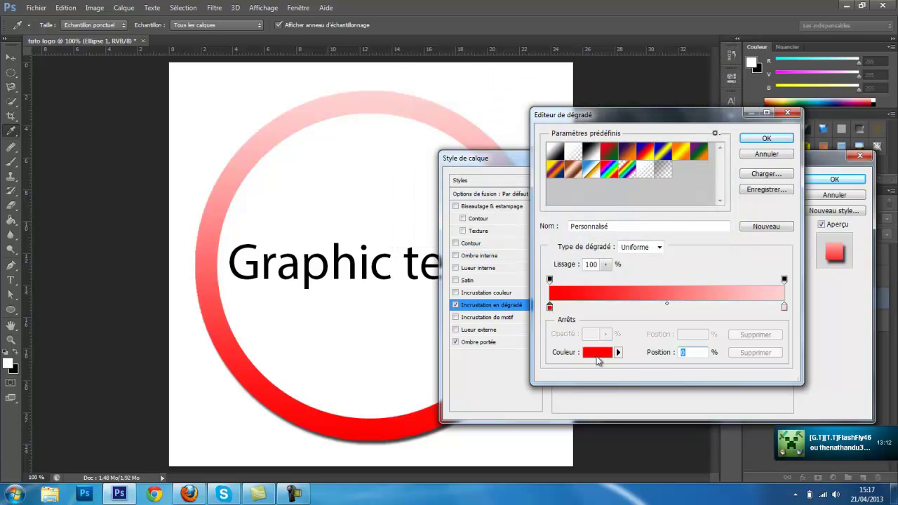
click(595, 357)
click(541, 122)
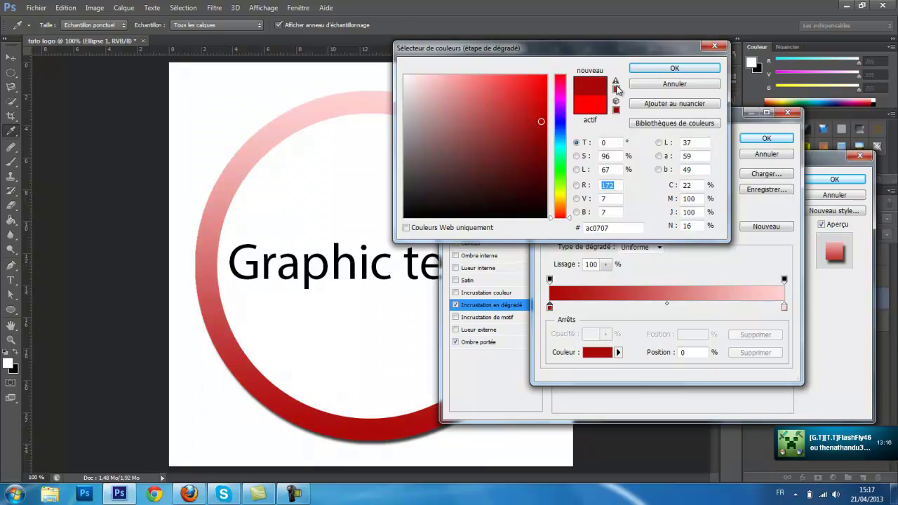
click(645, 69)
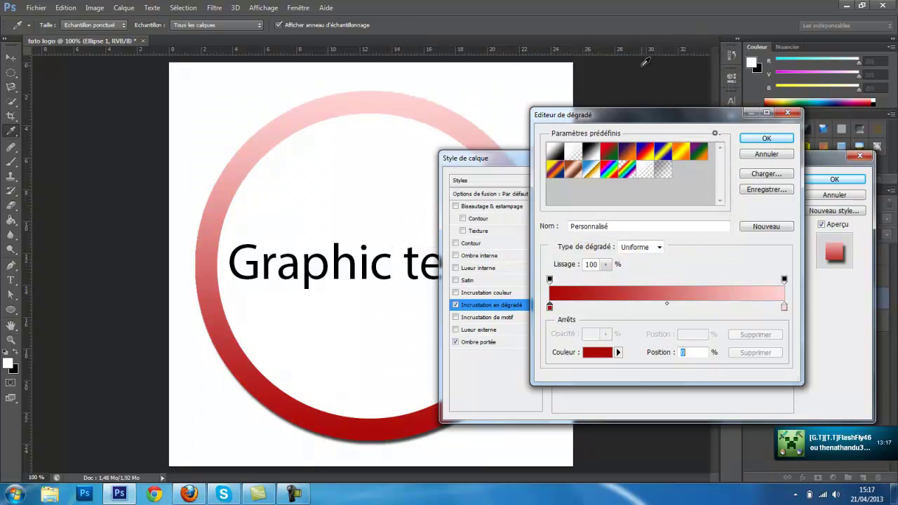
click(764, 140)
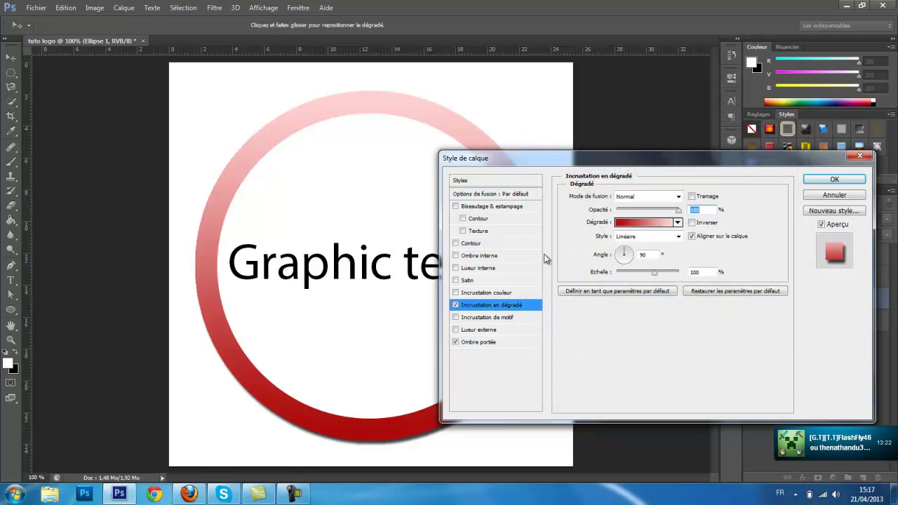
- Change the ring gradient's light pink end stop to a stronger light red and apply the layer style
click(631, 223)
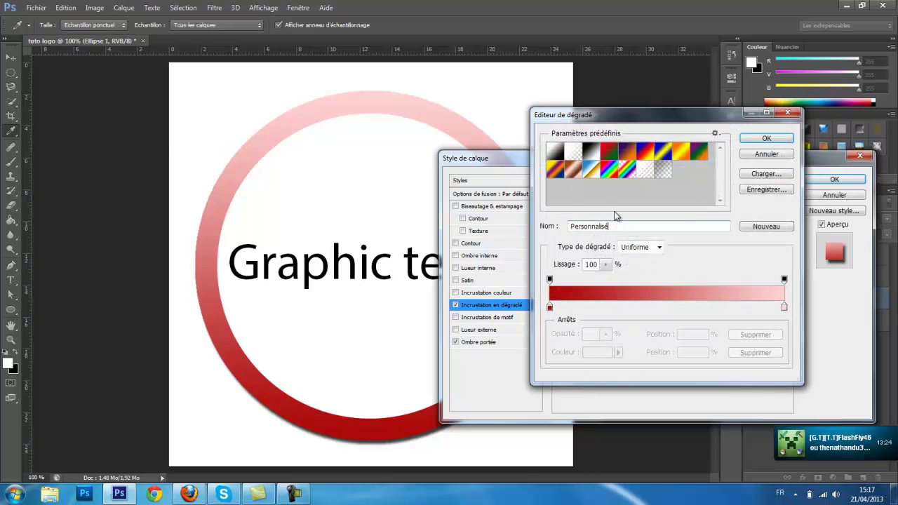
click(784, 308)
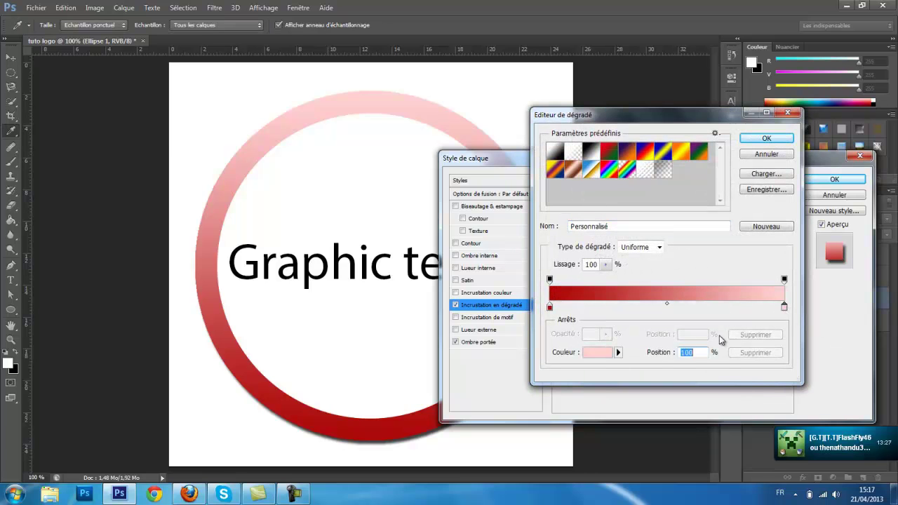
click(598, 353)
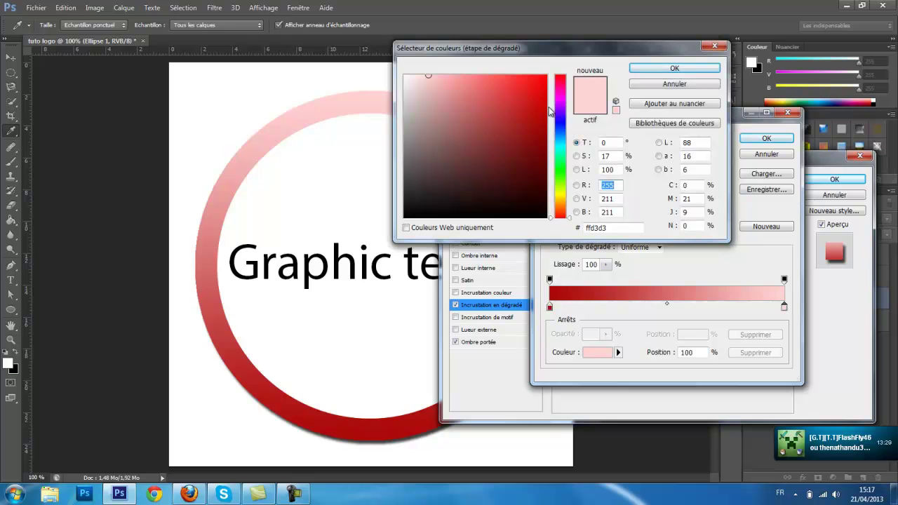
drag(449, 76, 499, 75)
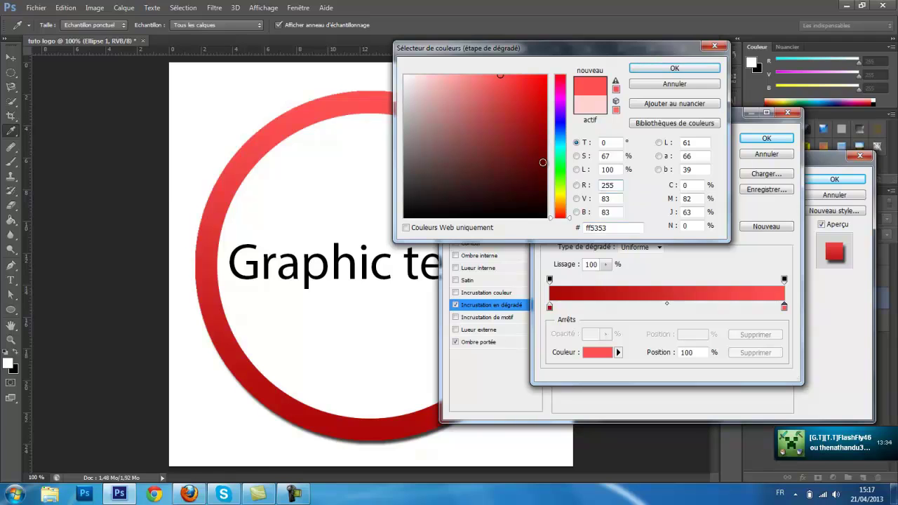
click(633, 70)
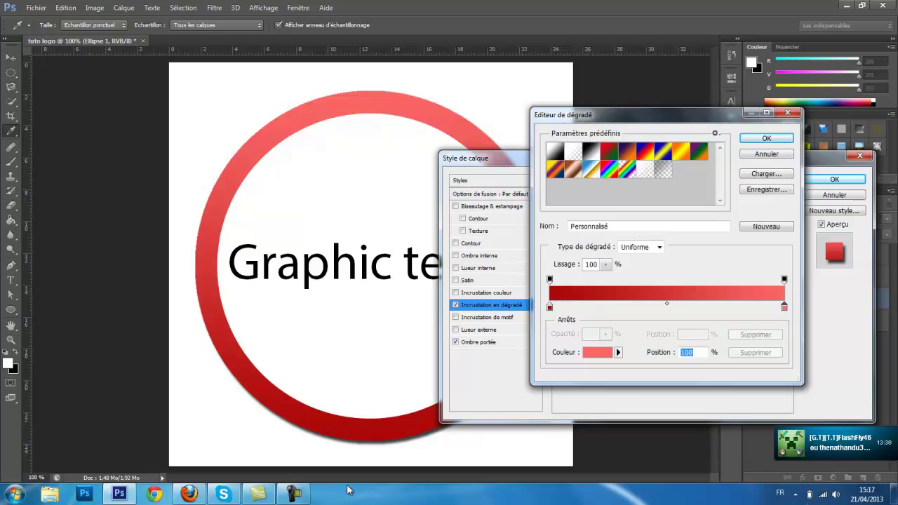
mouse_move(293, 496)
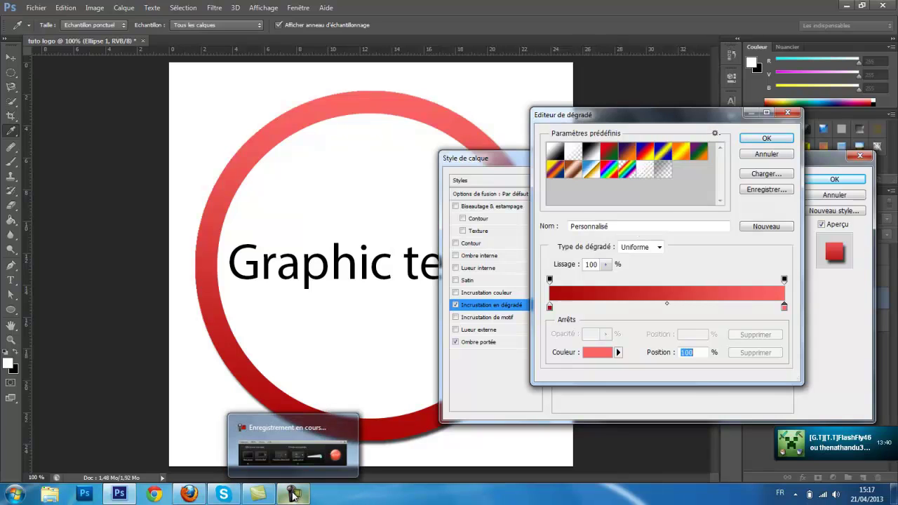
click(772, 138)
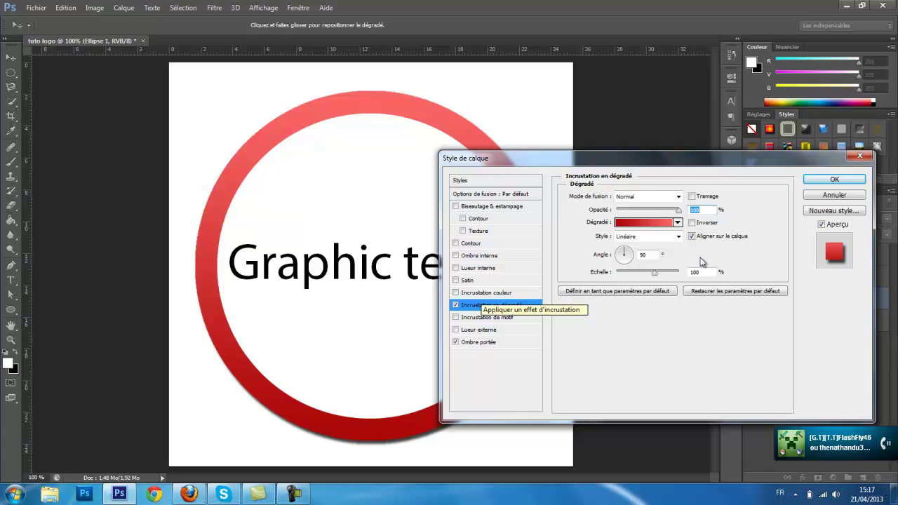
click(834, 180)
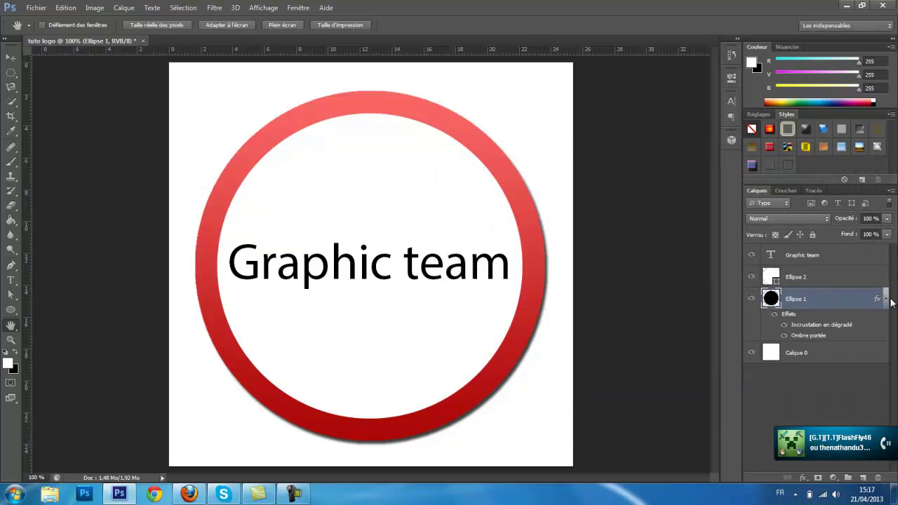
- Collapse the effects list of Ellipse 1 and open the layer style settings for the inner circle's layer, Ellipse 2
click(886, 299)
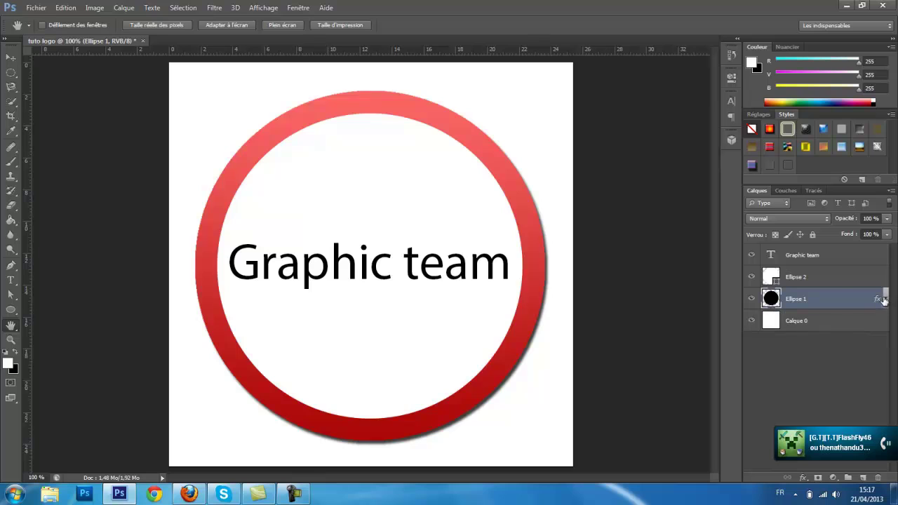
click(825, 276)
double_click(825, 275)
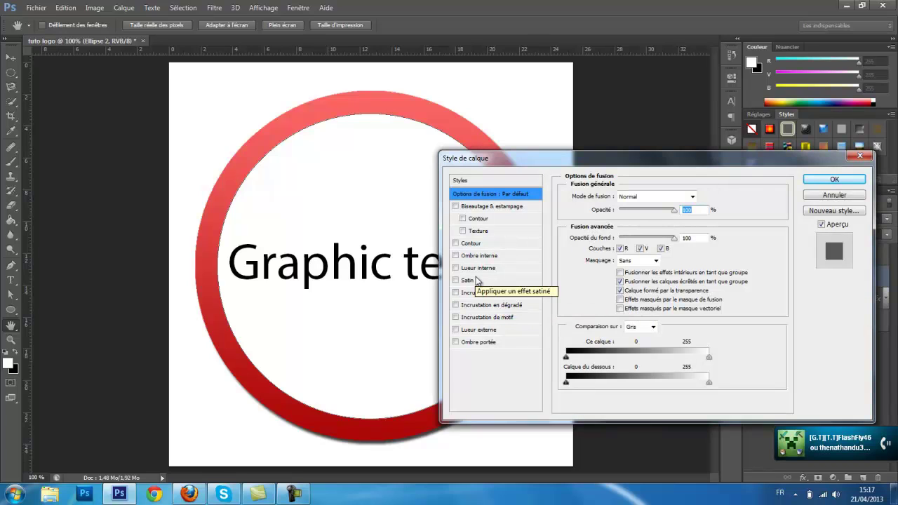
click(484, 293)
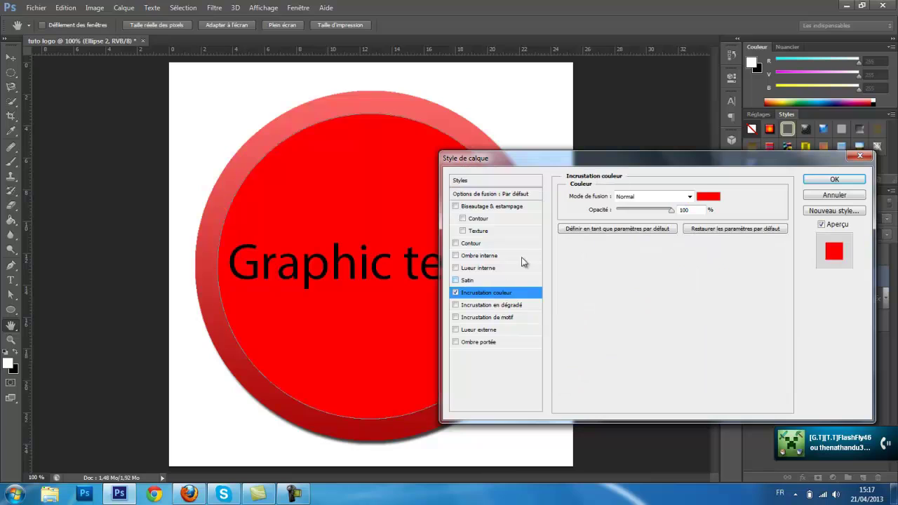
click(705, 195)
drag(562, 146, 558, 129)
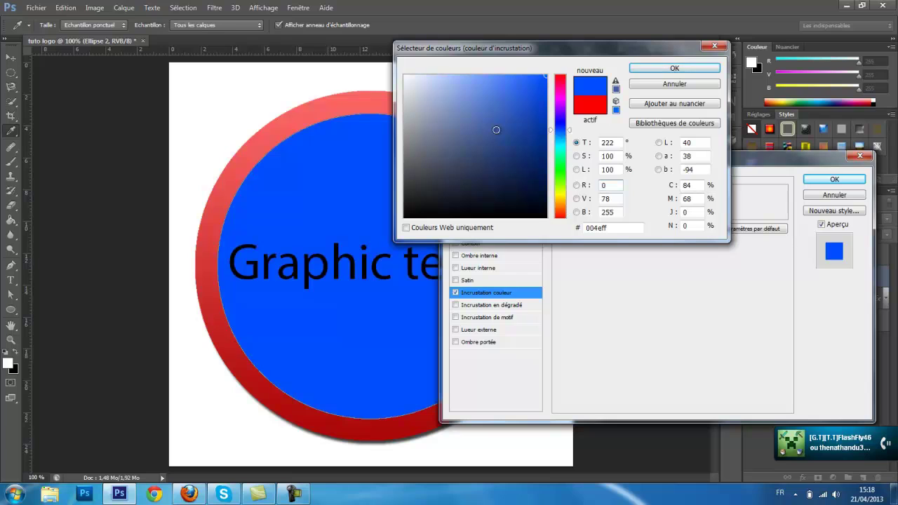
click(636, 68)
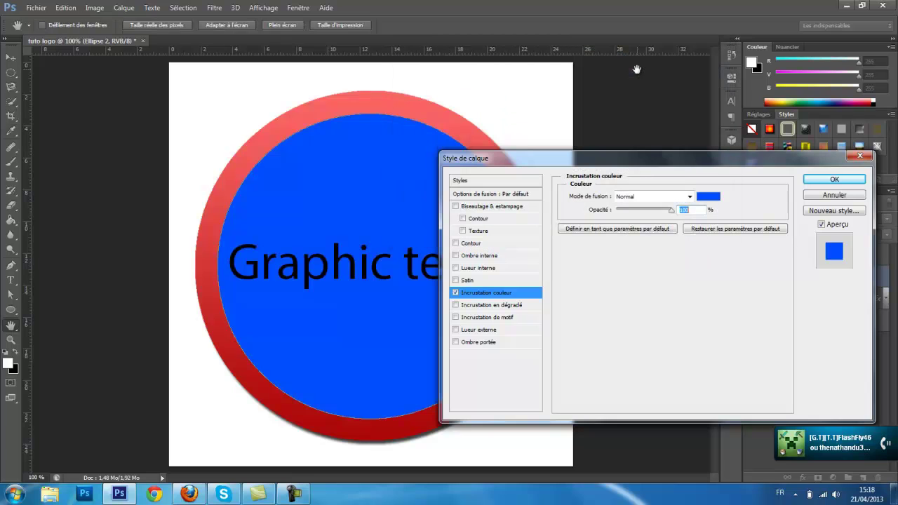
click(455, 293)
- Add a gradient overlay to the inner circle's layer and change the gradient's black starting stop to dark blue (000b99)
click(473, 307)
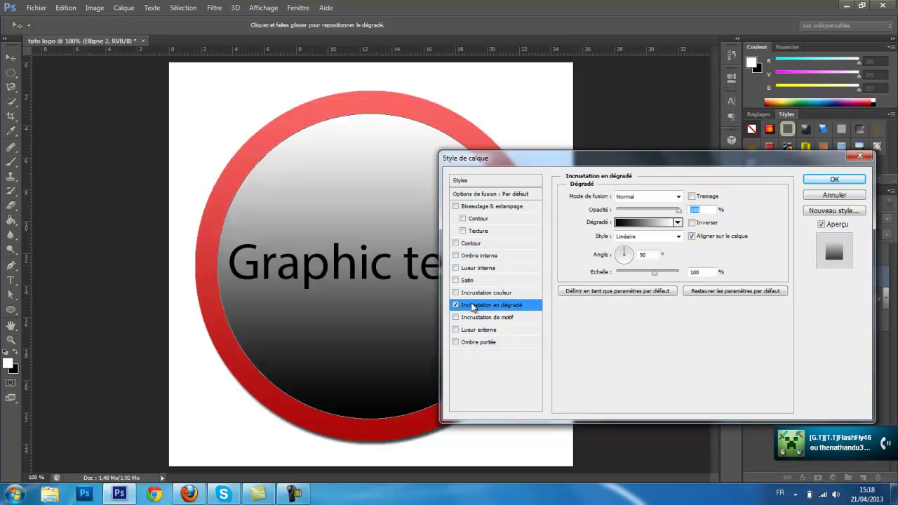
click(627, 223)
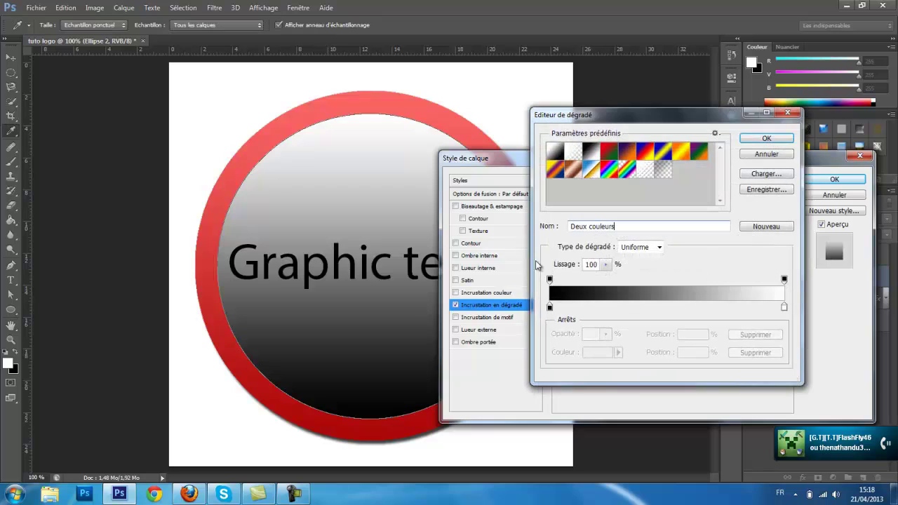
click(550, 306)
click(593, 352)
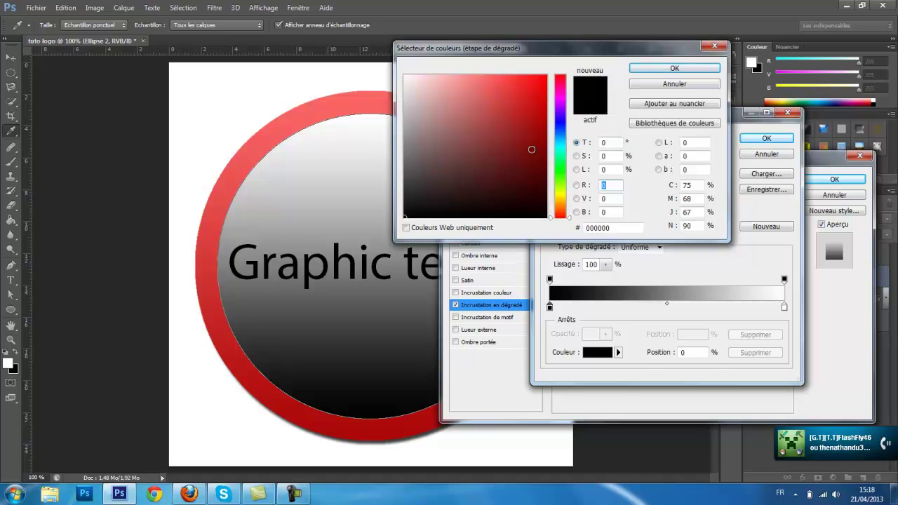
drag(557, 137, 558, 124)
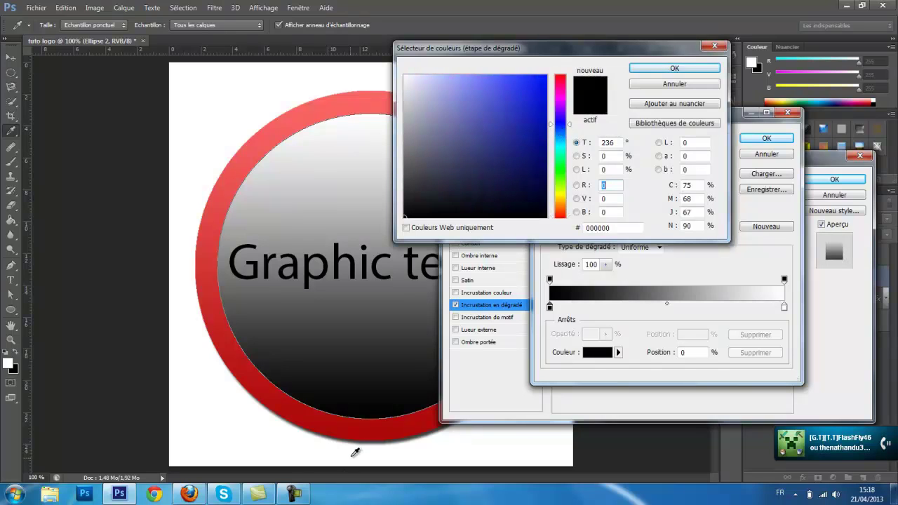
mouse_move(488, 118)
mouse_down()
mouse_move(552, 56)
mouse_move(582, 84)
mouse_move(582, 102)
mouse_move(547, 132)
mouse_up()
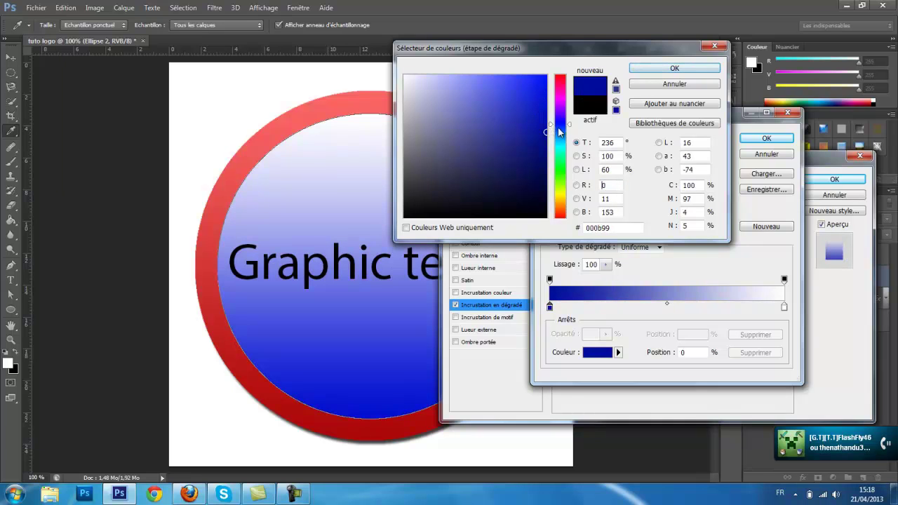
click(657, 70)
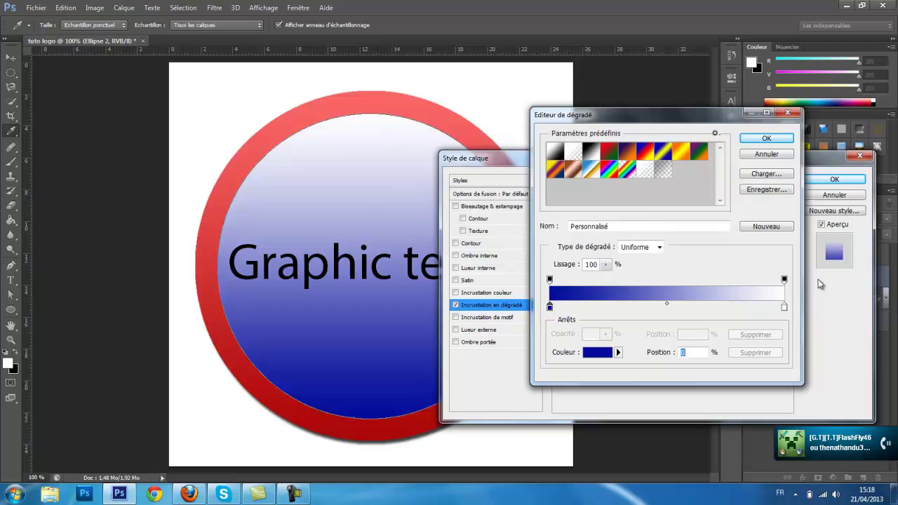
- Set the inner circle gradient's white end stop to bright blue (00a2ff) and reverse the gradient direction
click(784, 307)
click(597, 353)
click(558, 138)
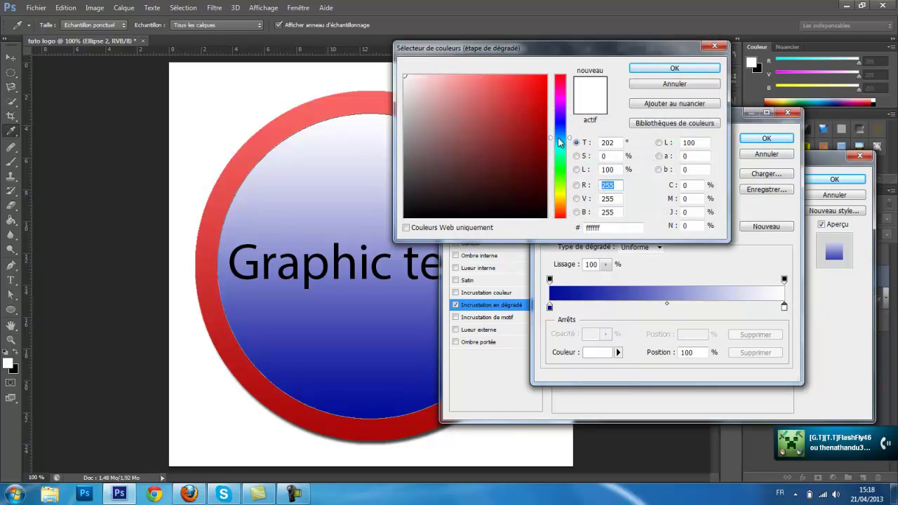
mouse_move(517, 148)
mouse_down()
mouse_move(545, 76)
mouse_move(568, 60)
mouse_up()
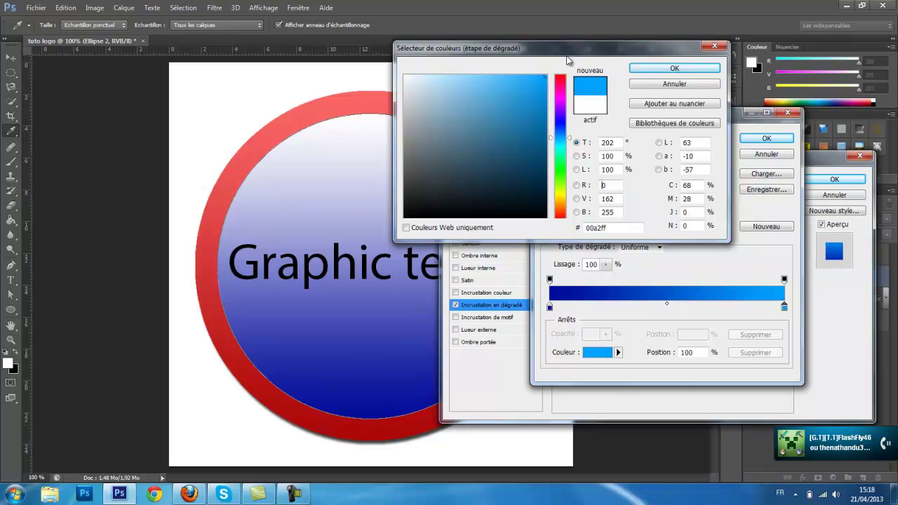
click(640, 70)
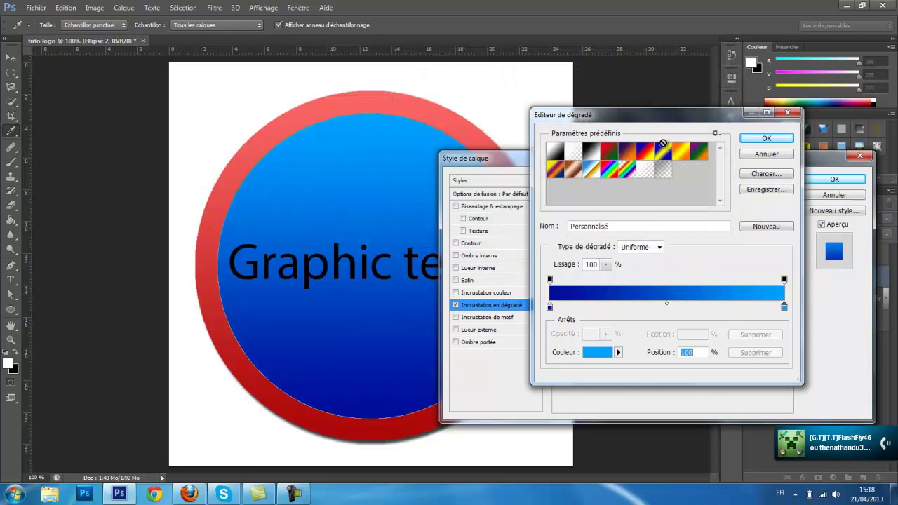
click(759, 143)
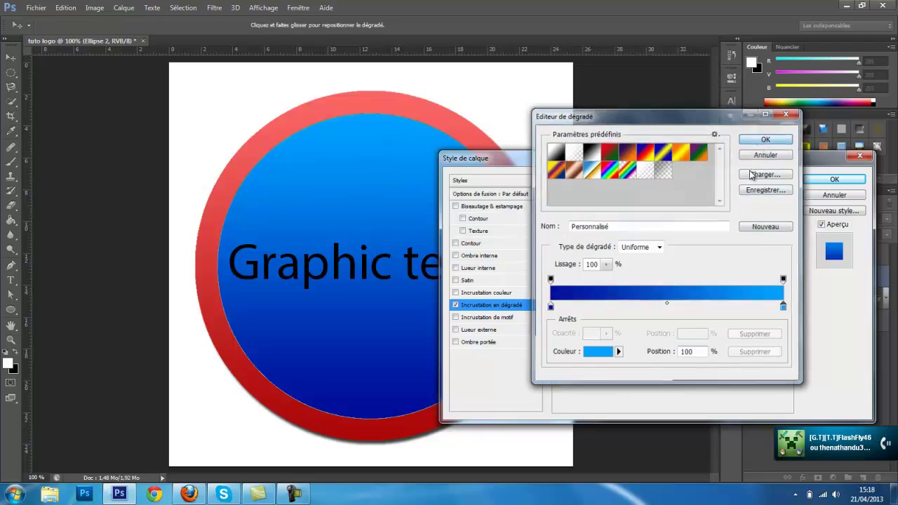
click(692, 223)
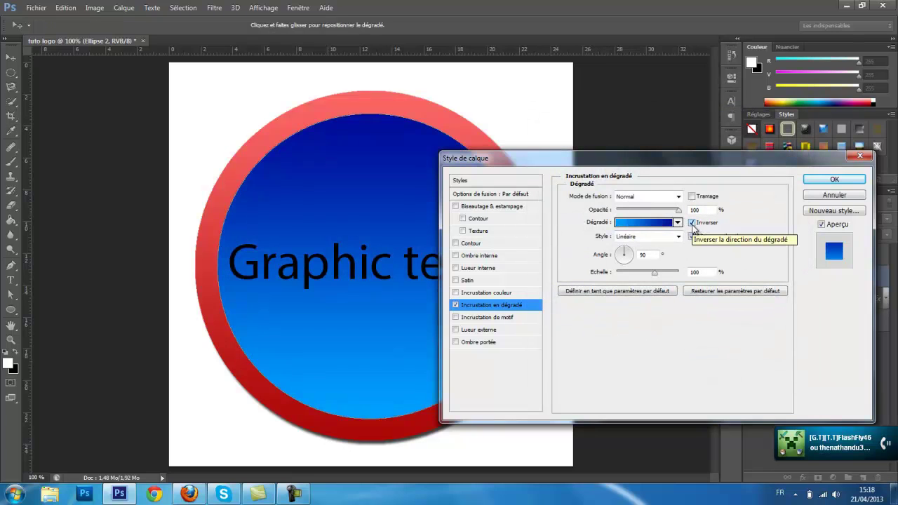
- Add an inner shadow with a 13 px distance to the inner circle's layer and change the shadow colour to bright green
click(477, 255)
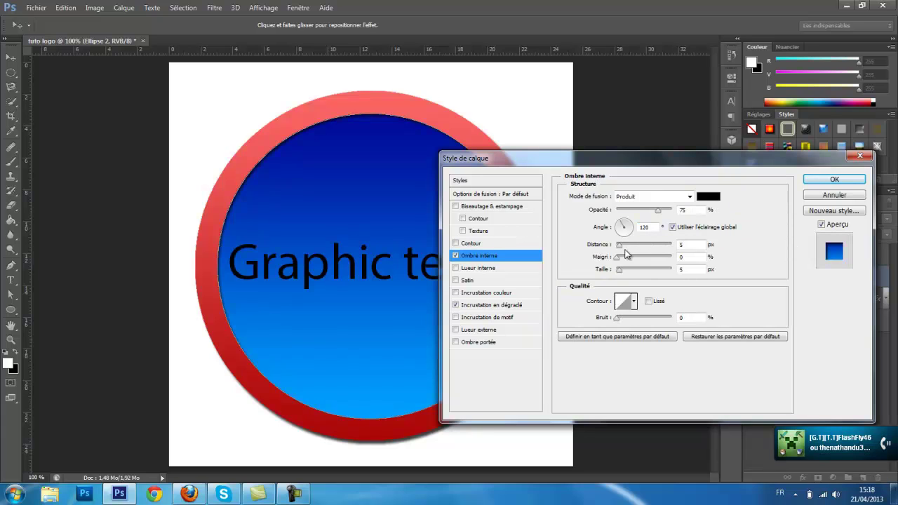
drag(620, 247, 624, 250)
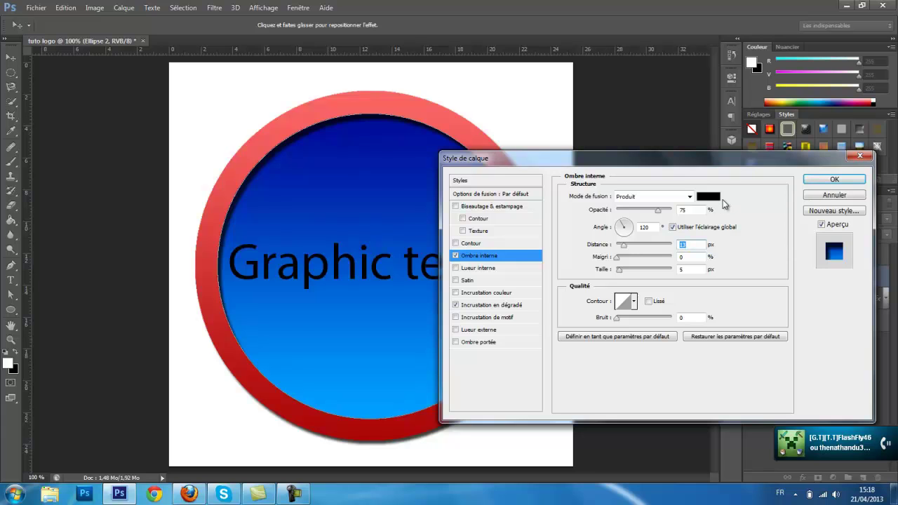
click(708, 196)
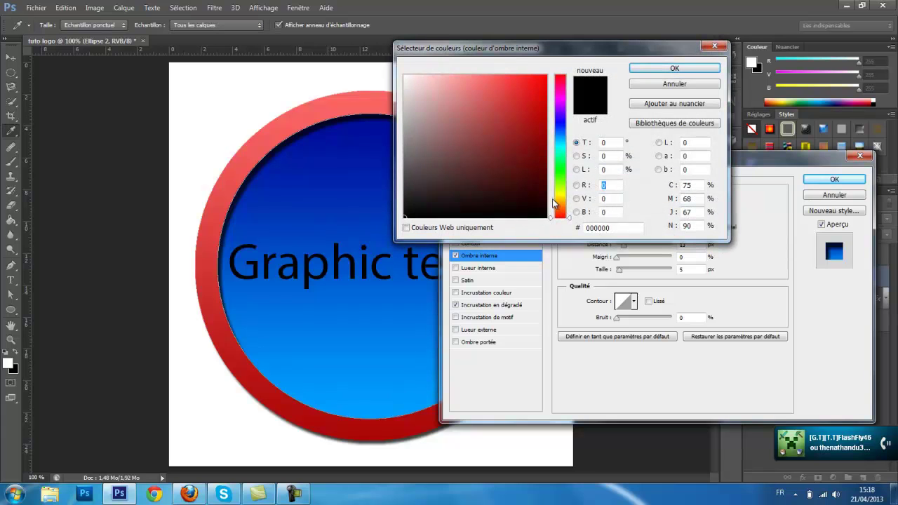
click(559, 201)
drag(559, 203, 559, 167)
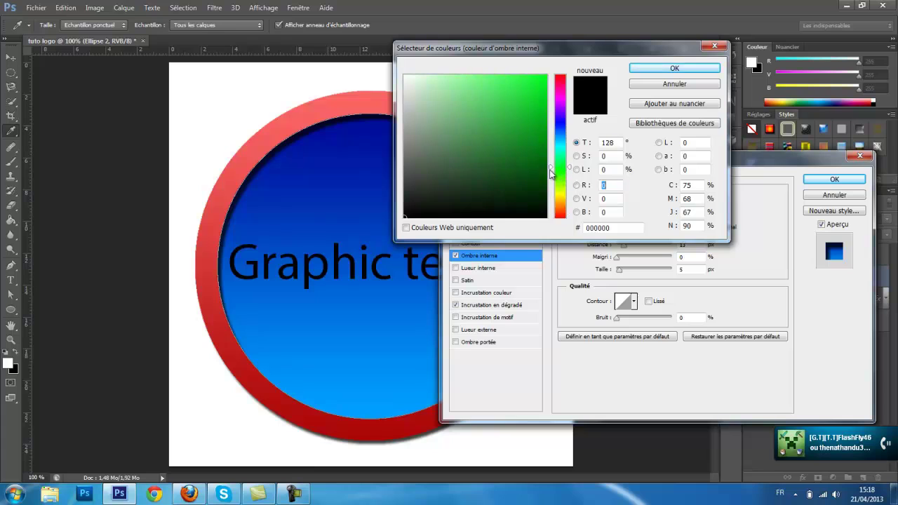
click(546, 77)
click(665, 68)
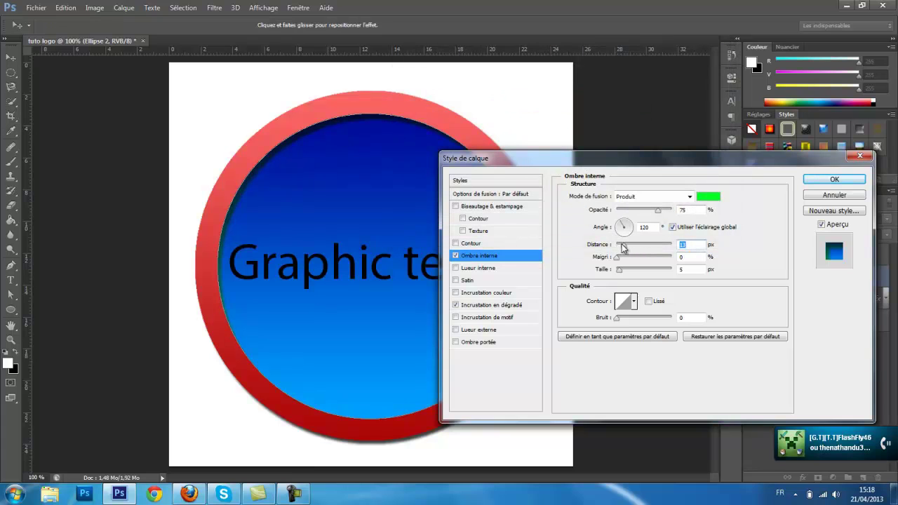
- Set the inner circle's inner shadow distance to 25 px and its size to 18 px
mouse_move(623, 247)
mouse_down()
mouse_move(683, 247)
mouse_move(630, 242)
mouse_up()
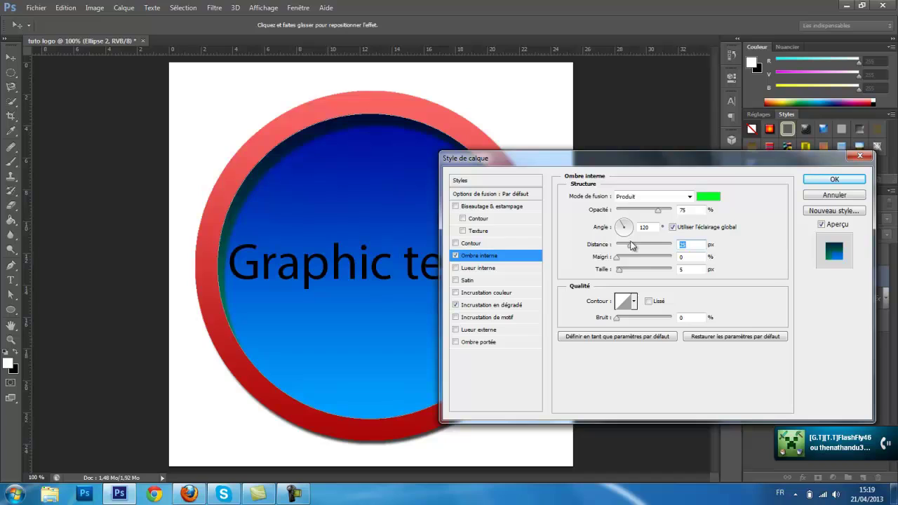
drag(620, 272, 628, 271)
drag(626, 272, 620, 272)
click(618, 259)
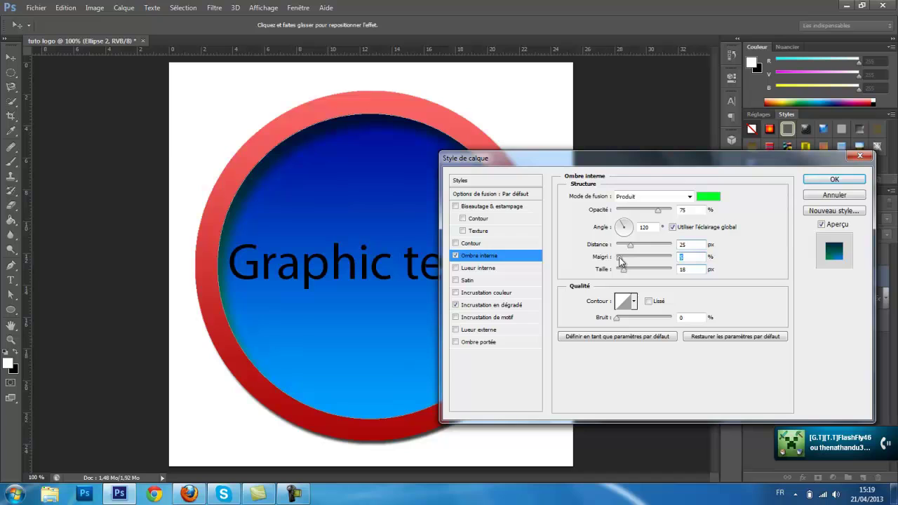
- Add an inner glow to the inner circle's layer and change the glow colour to bright green
click(494, 270)
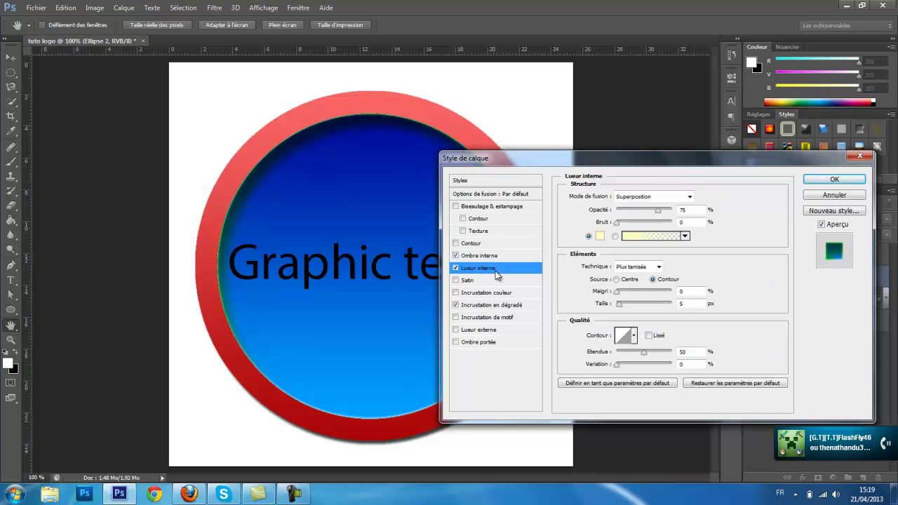
click(601, 237)
drag(560, 191, 560, 176)
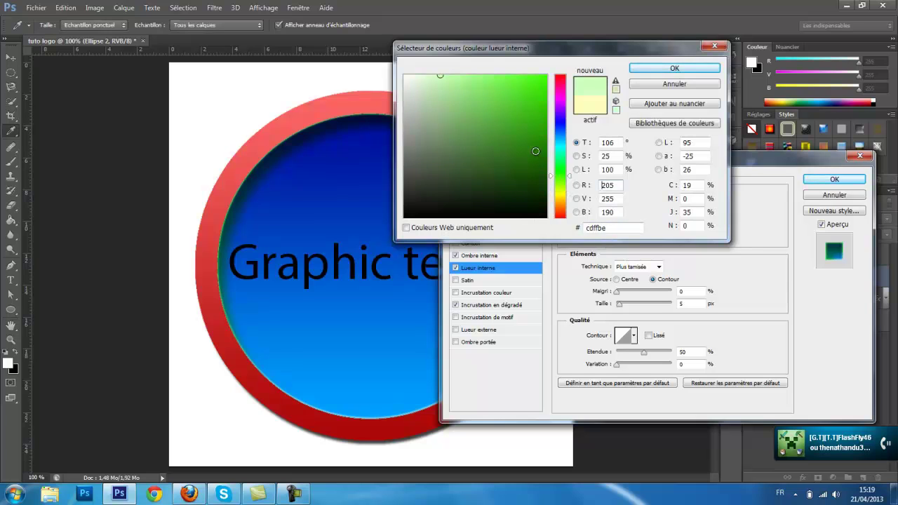
click(545, 75)
click(674, 68)
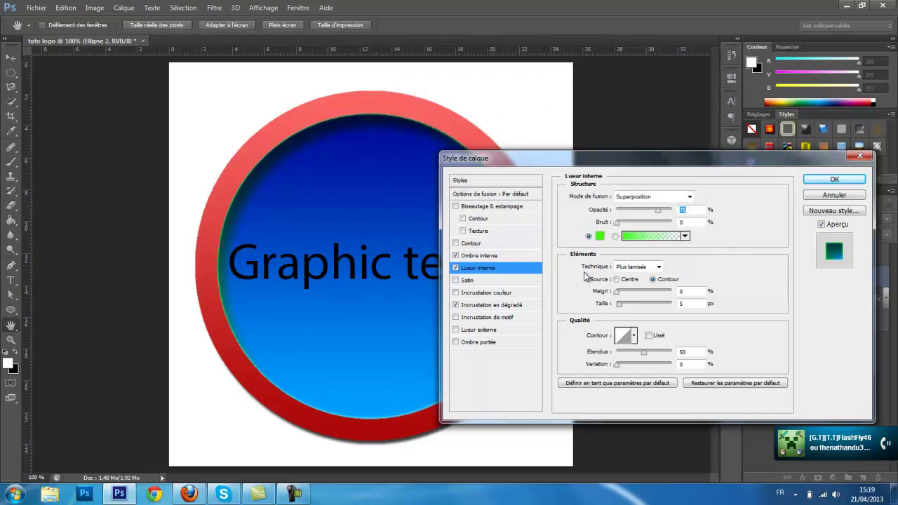
- Set the inner glow's size to 18 px, adjust its choke slightly, and apply the inner circle's layer style
click(625, 306)
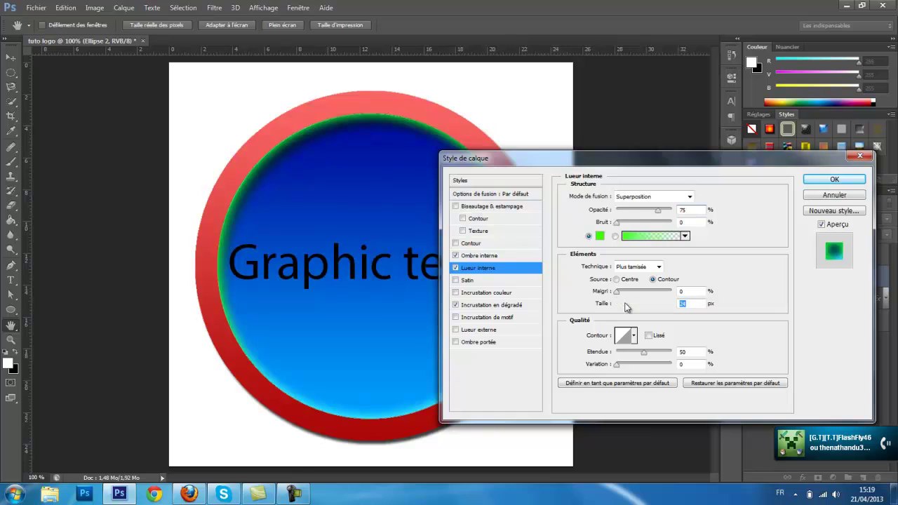
drag(626, 306, 625, 307)
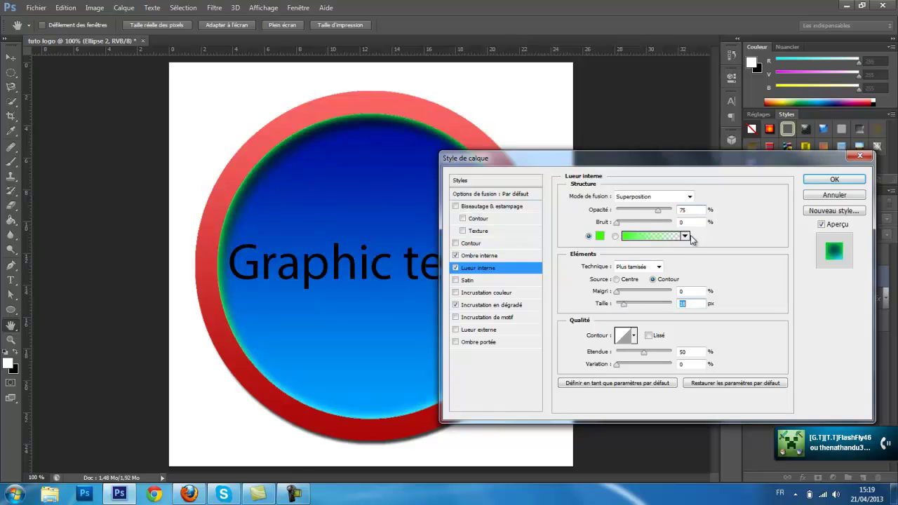
click(618, 293)
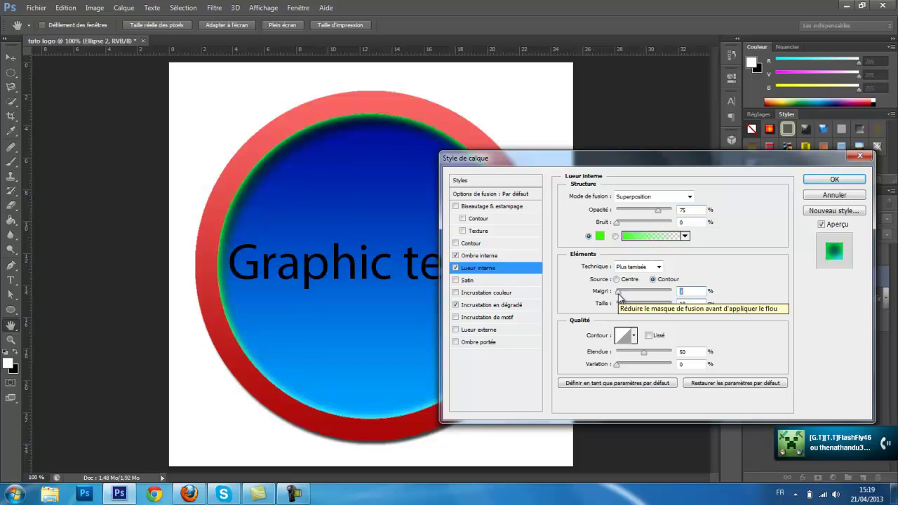
click(833, 179)
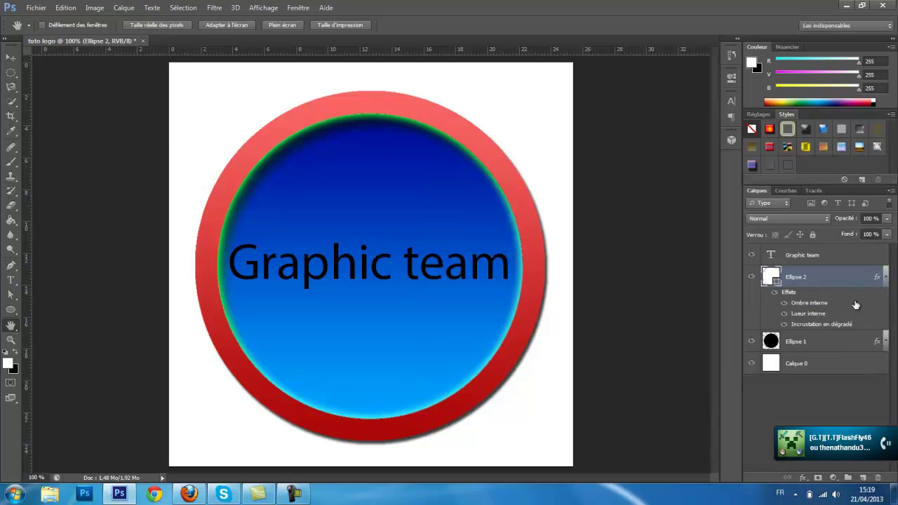
- Collapse the effects list of Ellipse 2 and open the layer style settings for the ring's layer, Ellipse 1
click(886, 283)
click(837, 301)
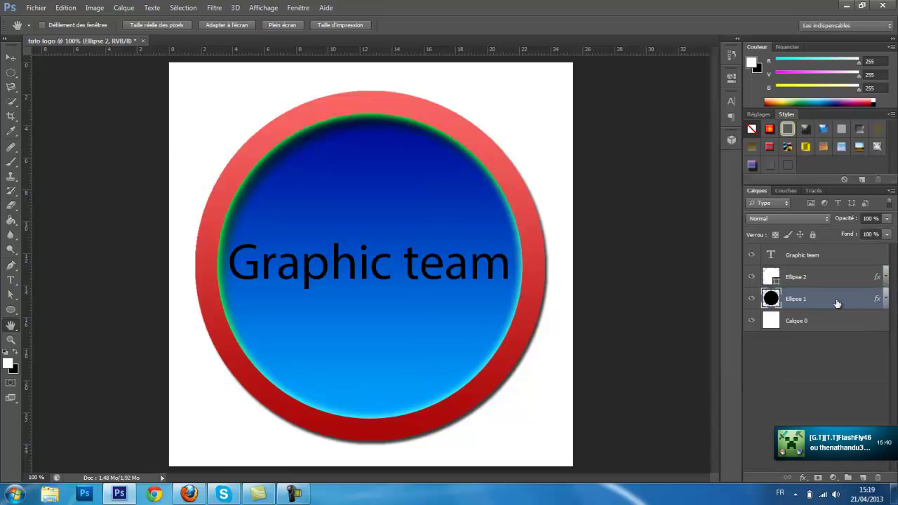
double_click(837, 302)
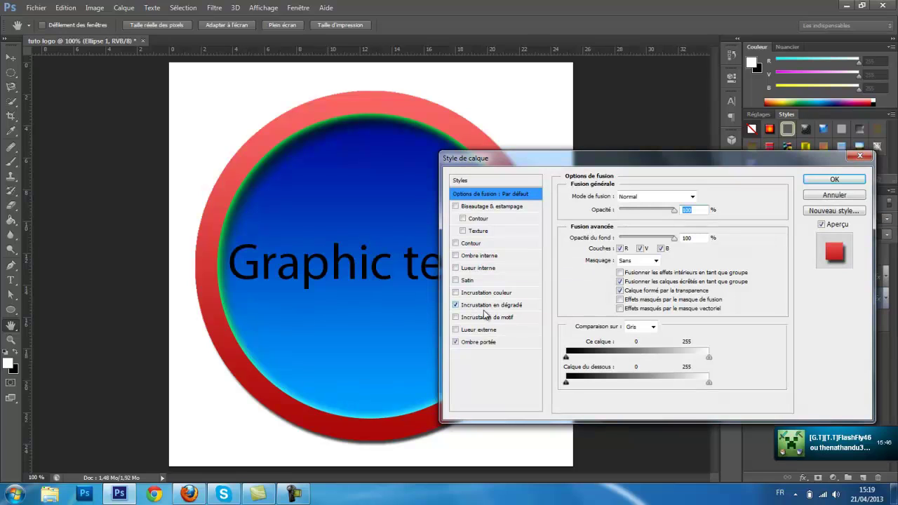
click(489, 271)
click(599, 235)
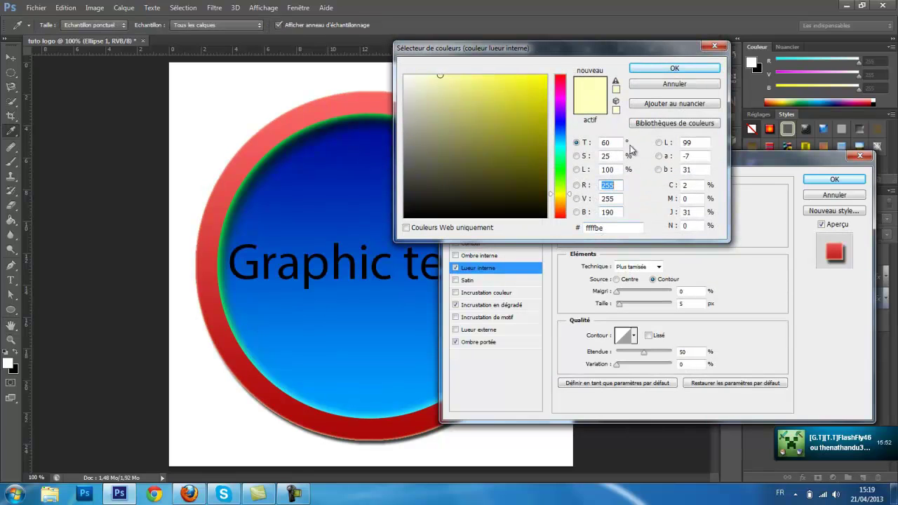
click(677, 84)
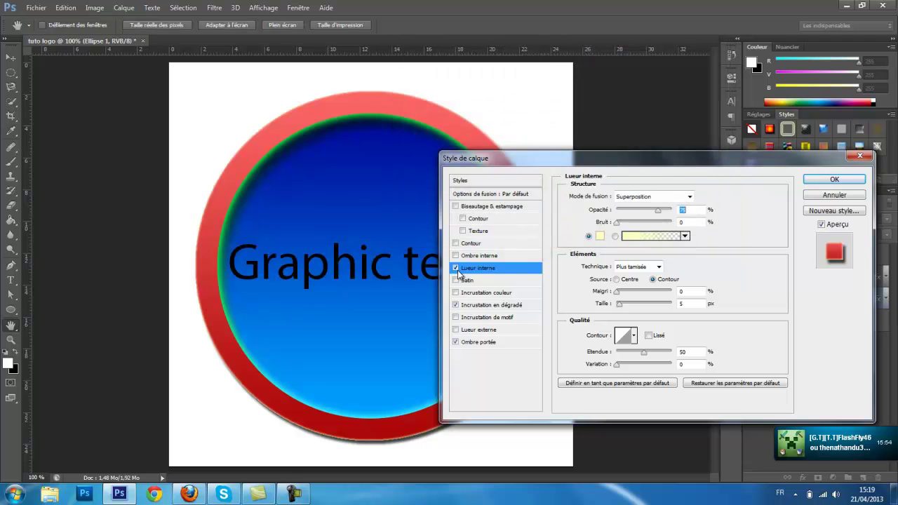
click(455, 268)
- Add an outer glow to the ring's layer and change the glow colour to black (000000)
click(456, 330)
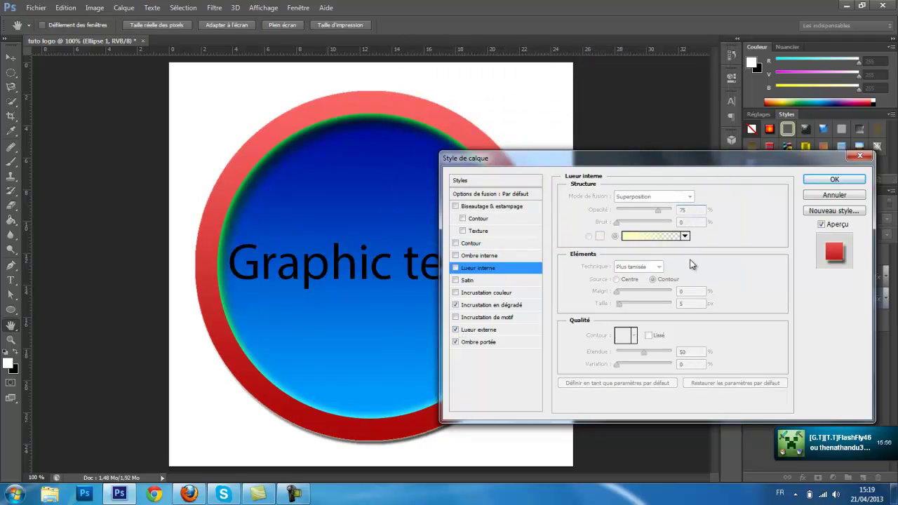
click(638, 237)
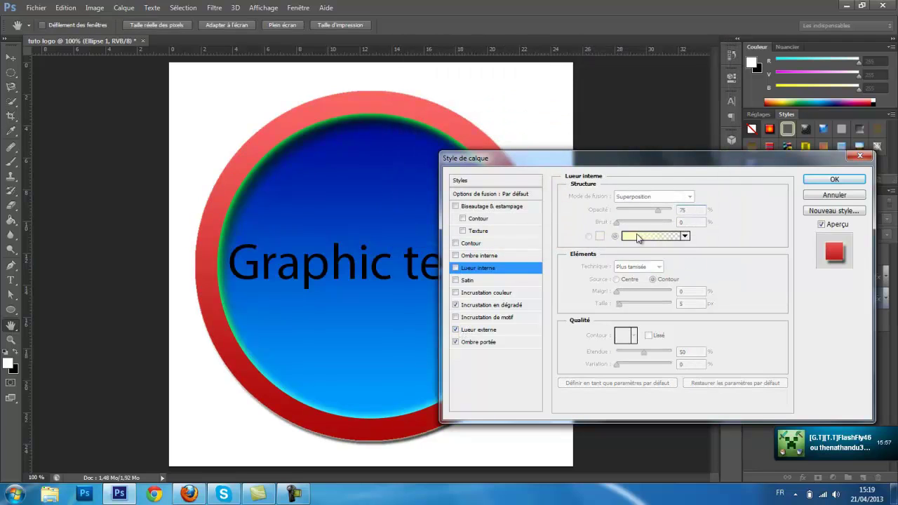
click(500, 331)
click(598, 237)
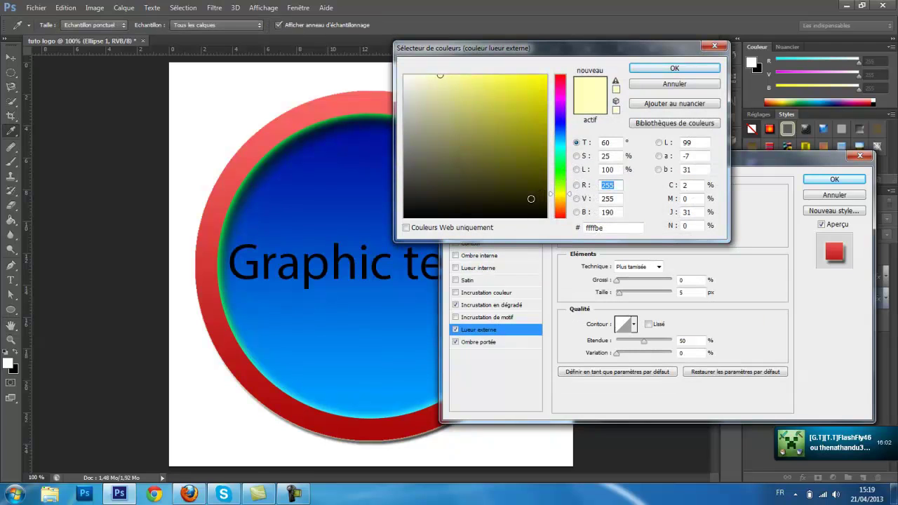
drag(531, 198, 404, 218)
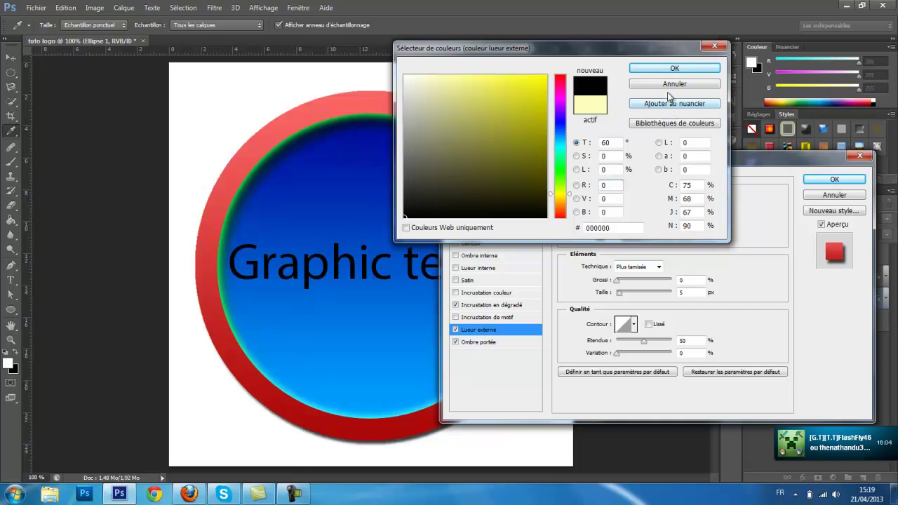
click(664, 69)
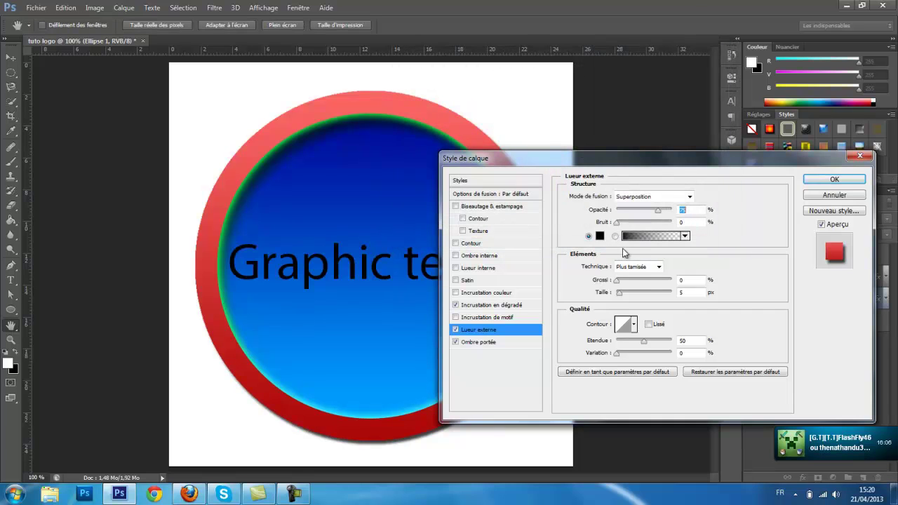
- Set the ring's outer glow to size 0 px, noise 3% and Normal blend mode
mouse_move(619, 295)
mouse_down()
mouse_move(633, 295)
mouse_move(616, 294)
mouse_up()
mouse_move(614, 225)
mouse_down()
mouse_move(640, 225)
mouse_move(616, 225)
mouse_up()
click(647, 199)
click(646, 199)
click(641, 208)
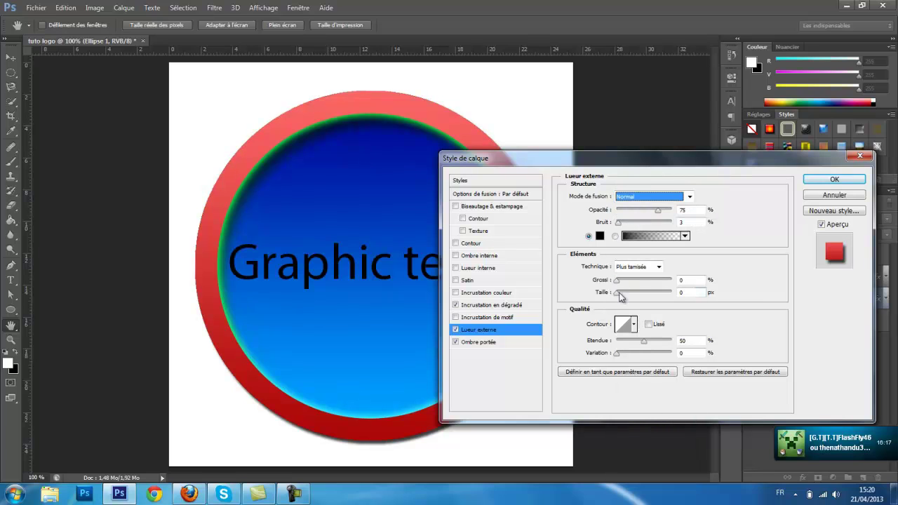
- Set the outer glow's size to 25 px and apply the ring's layer style
mouse_move(621, 296)
mouse_down()
mouse_move(662, 296)
mouse_move(623, 297)
mouse_up()
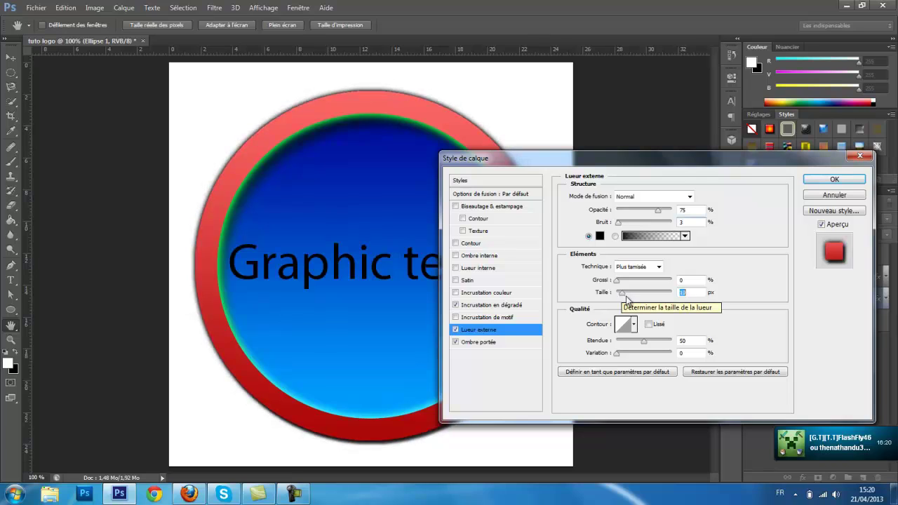
drag(628, 296, 629, 296)
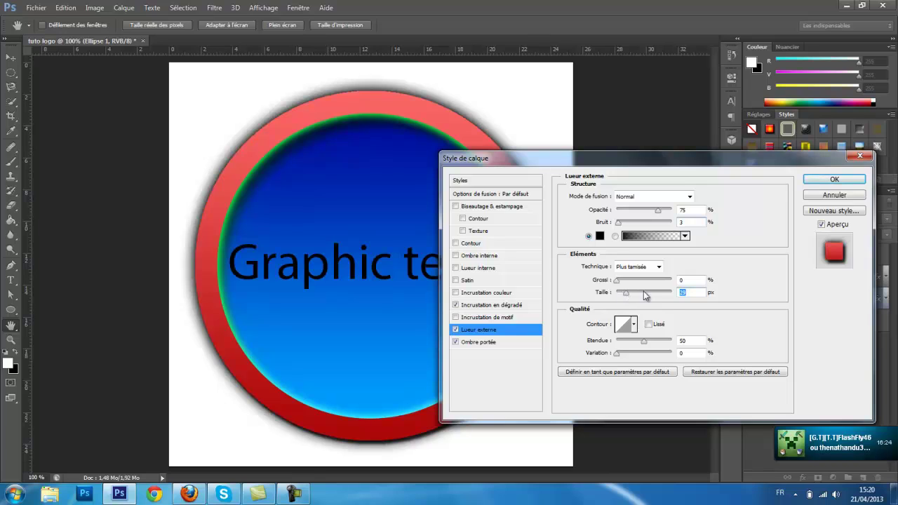
text(25)
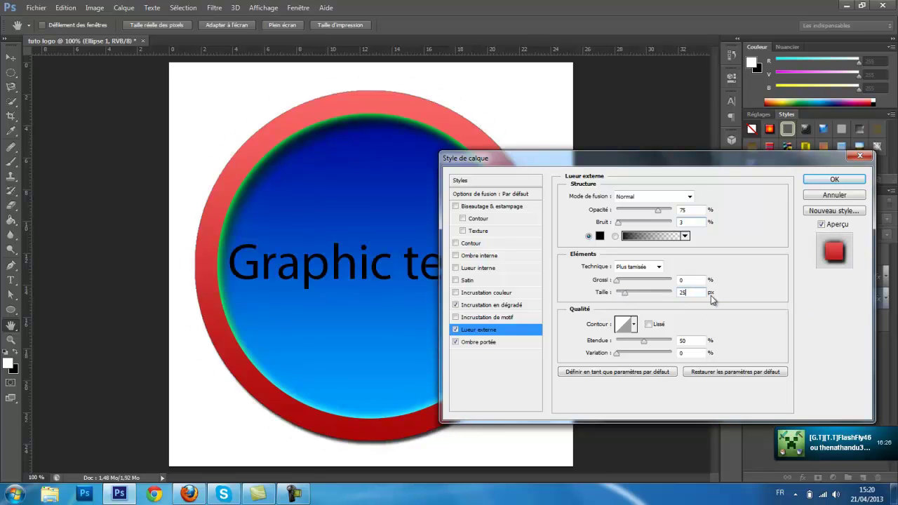
click(834, 181)
- Add a satin effect with 20% opacity to the inner circle's layer, Ellipse 2, and apply it
click(812, 276)
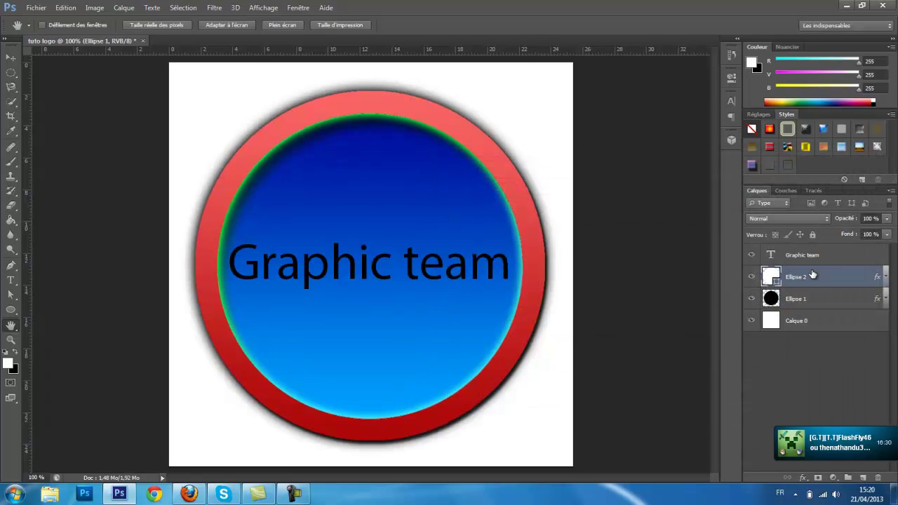
double_click(812, 277)
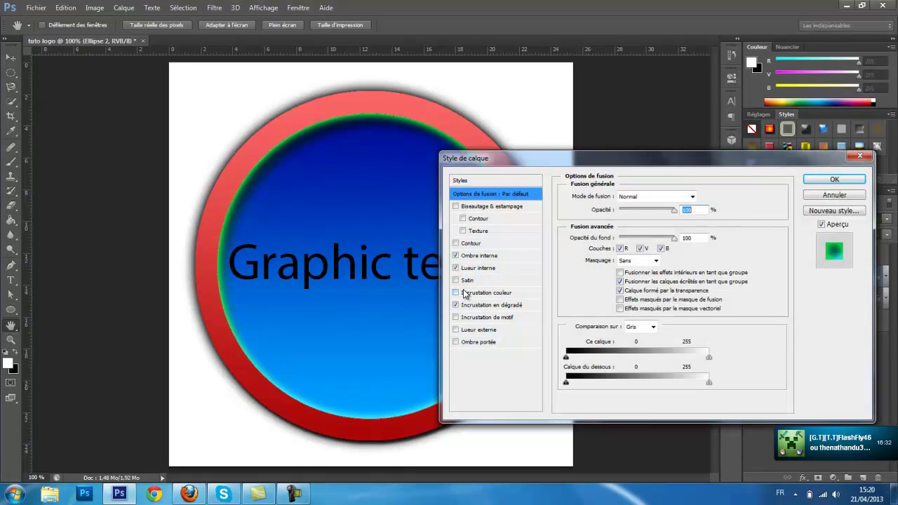
click(479, 281)
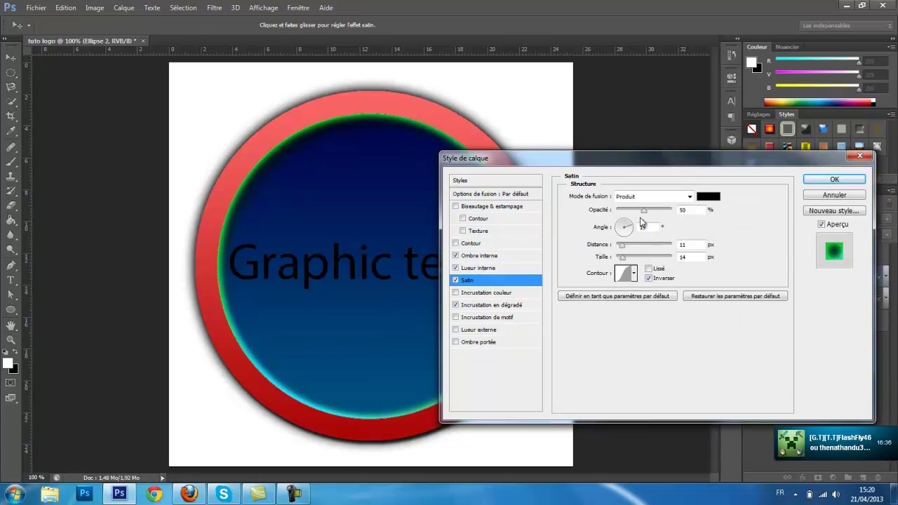
drag(645, 211, 629, 213)
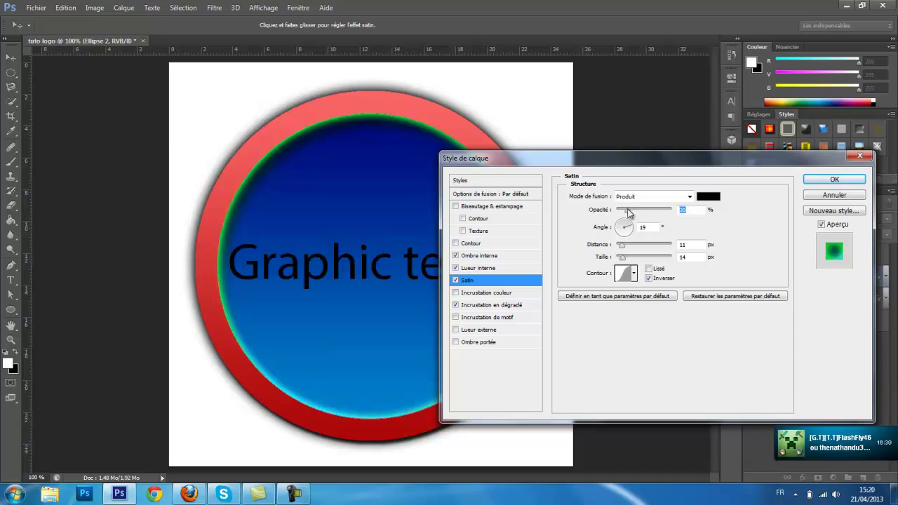
click(826, 181)
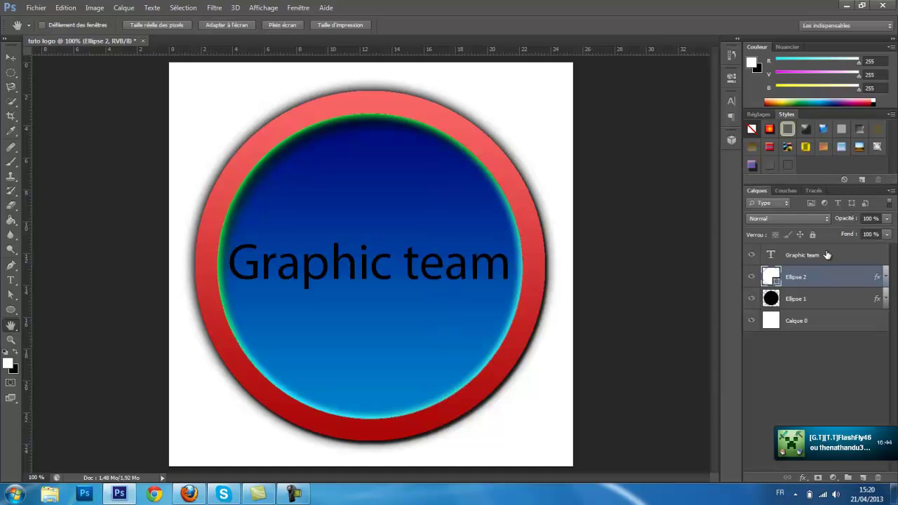
- Add a gradient overlay, without a colour overlay, to the Graphic team text layer and show the gradient's settings
click(827, 256)
double_click(827, 255)
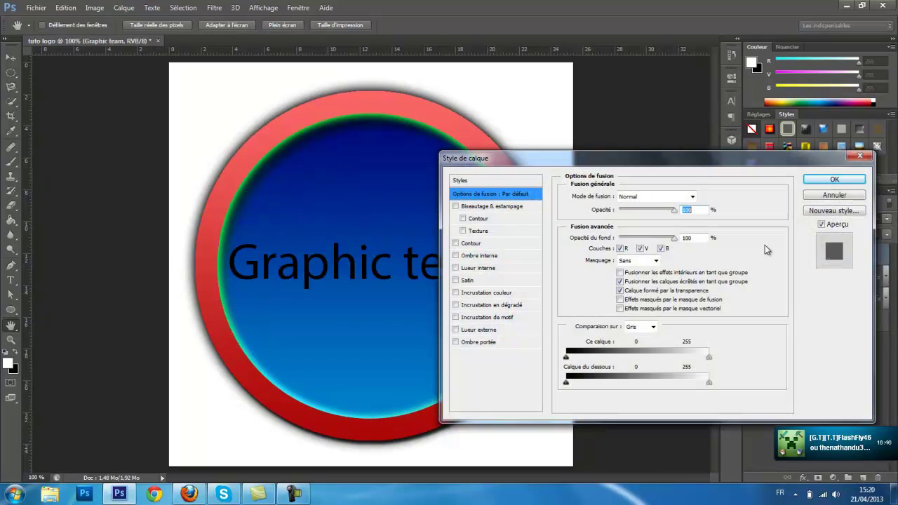
click(485, 293)
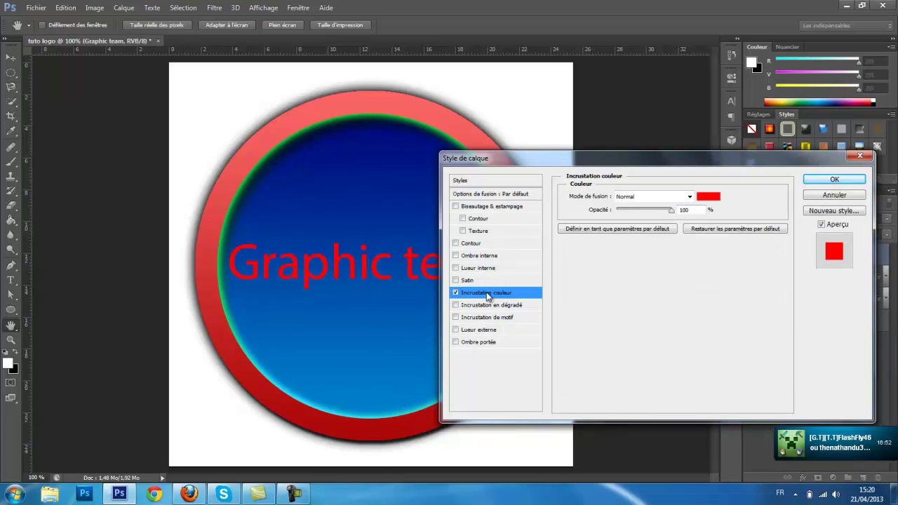
click(455, 293)
click(456, 305)
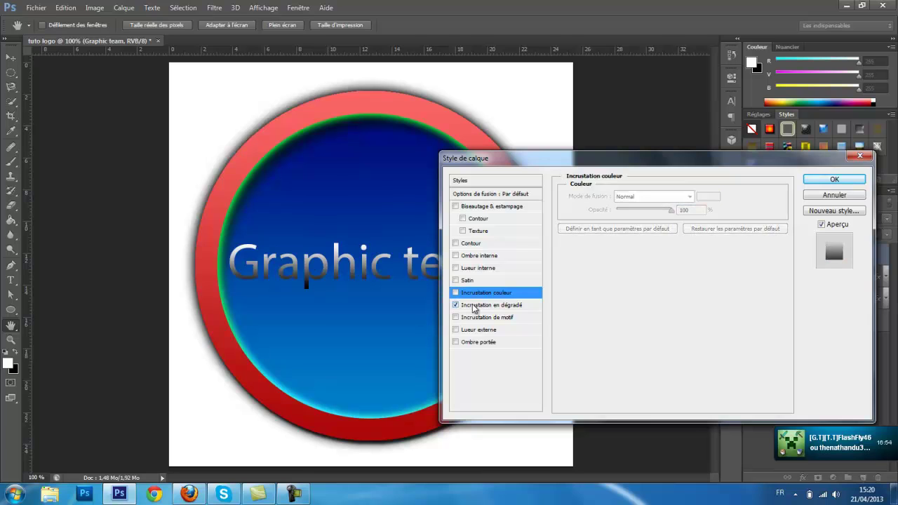
click(491, 306)
- Change the black starting stop of the text's gradient to green (4c8c00)
click(644, 223)
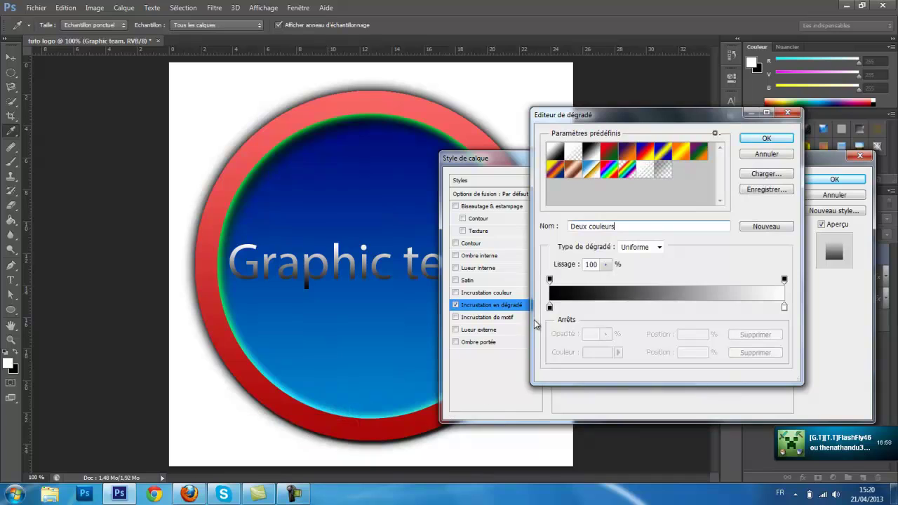
click(549, 308)
click(593, 358)
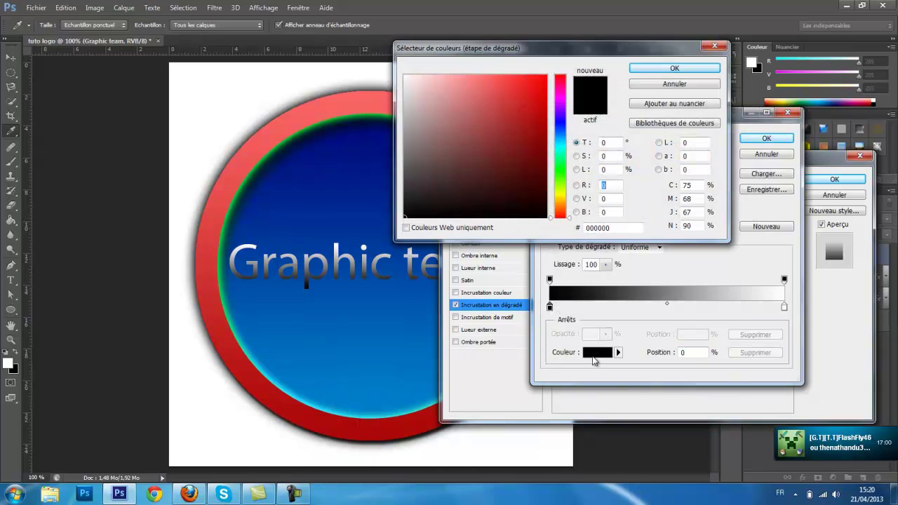
click(557, 181)
drag(547, 183, 561, 139)
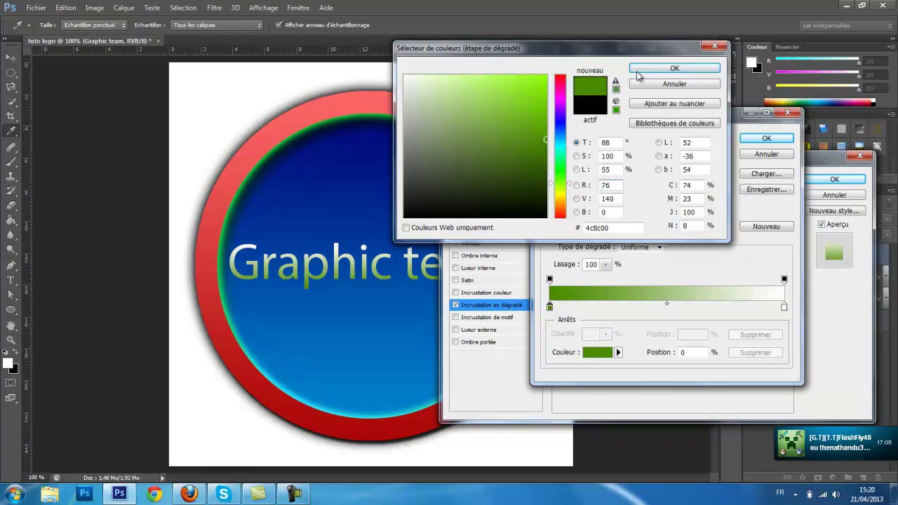
click(640, 70)
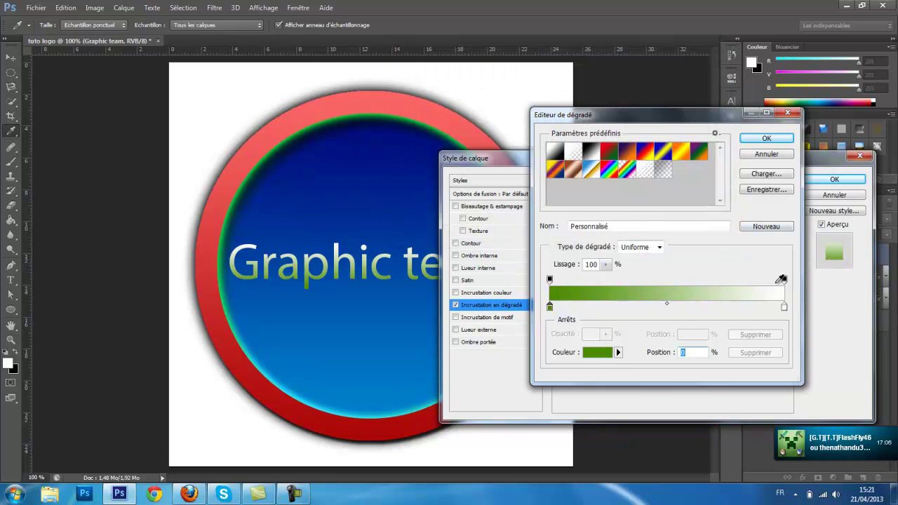
- Change the starting stop of the text's gradient to a dark green
double_click(550, 309)
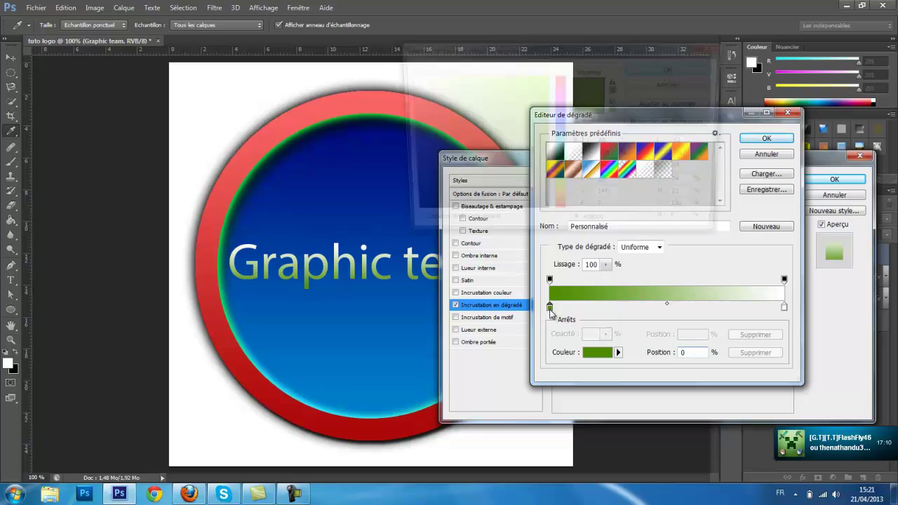
mouse_move(559, 186)
mouse_down()
mouse_move(556, 156)
mouse_move(549, 177)
mouse_up()
click(648, 70)
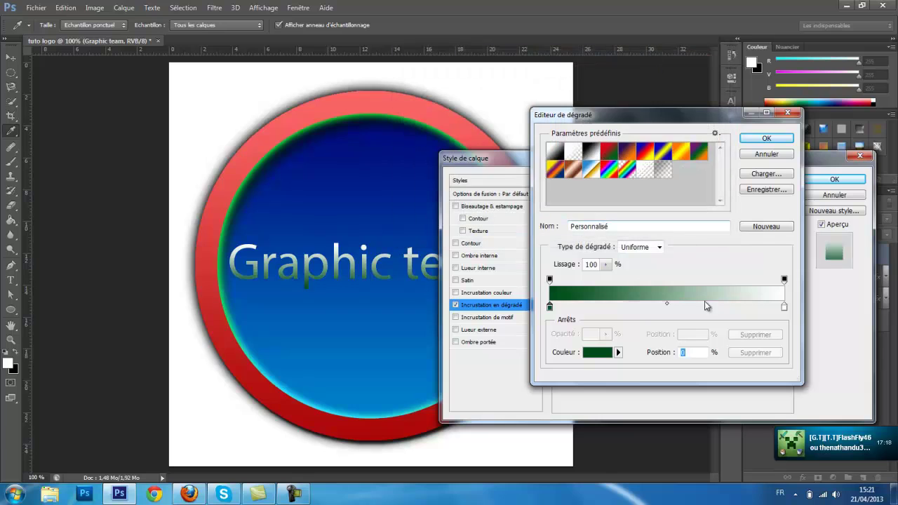
- Set the gradient's white end stop to bright green (00ff12), move the dark green start stop to 7% and accept the gradient
click(784, 307)
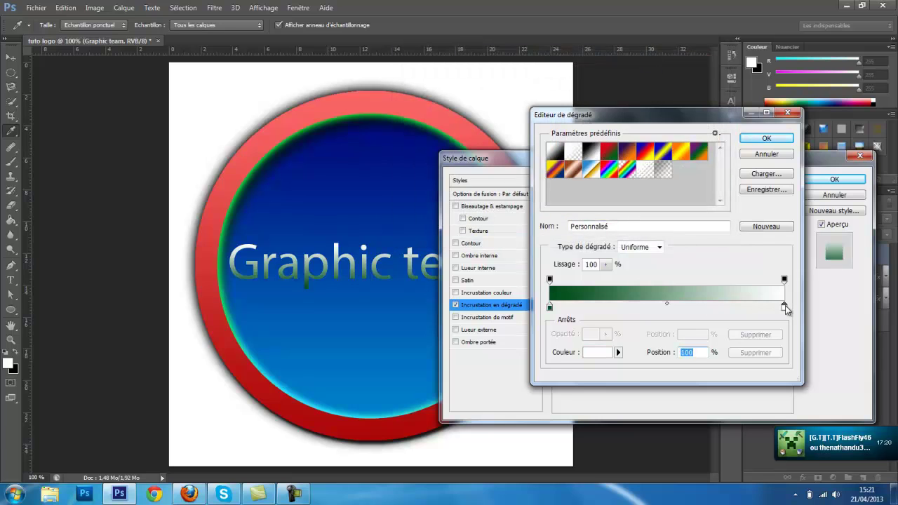
click(597, 352)
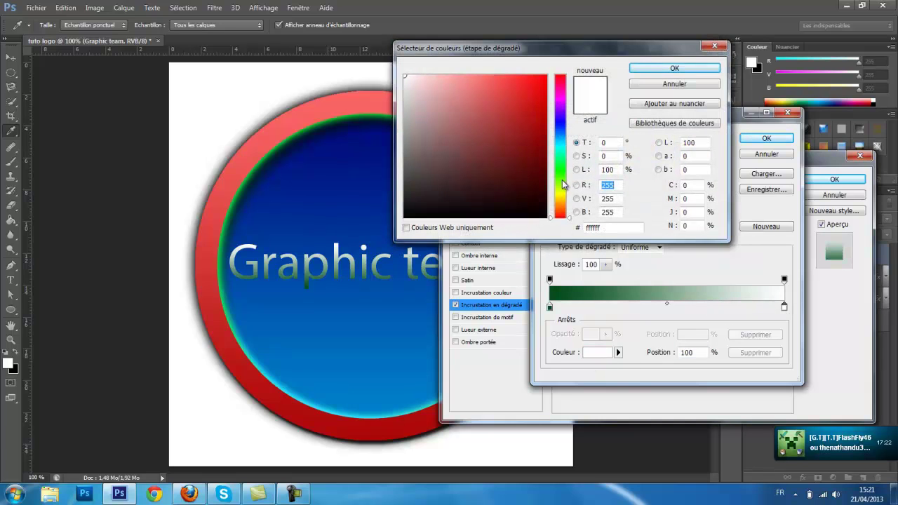
drag(561, 182, 560, 169)
click(525, 92)
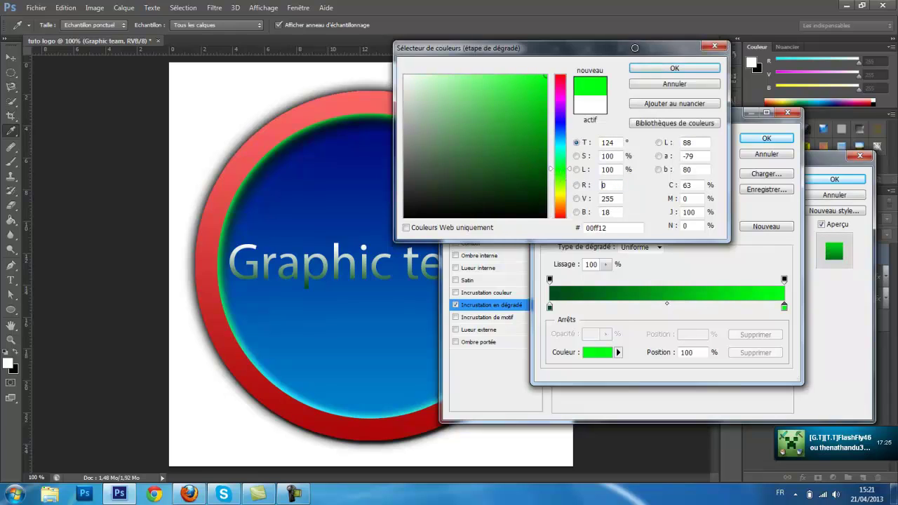
click(647, 68)
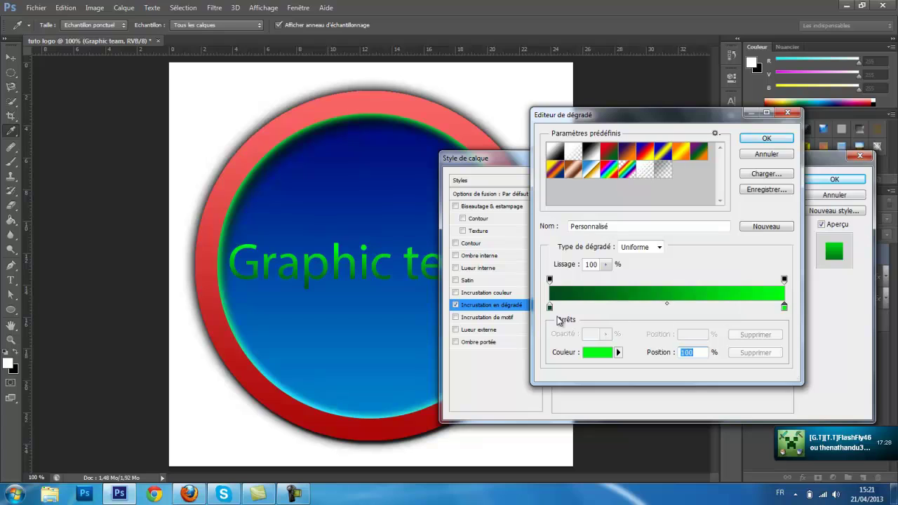
drag(550, 307, 565, 310)
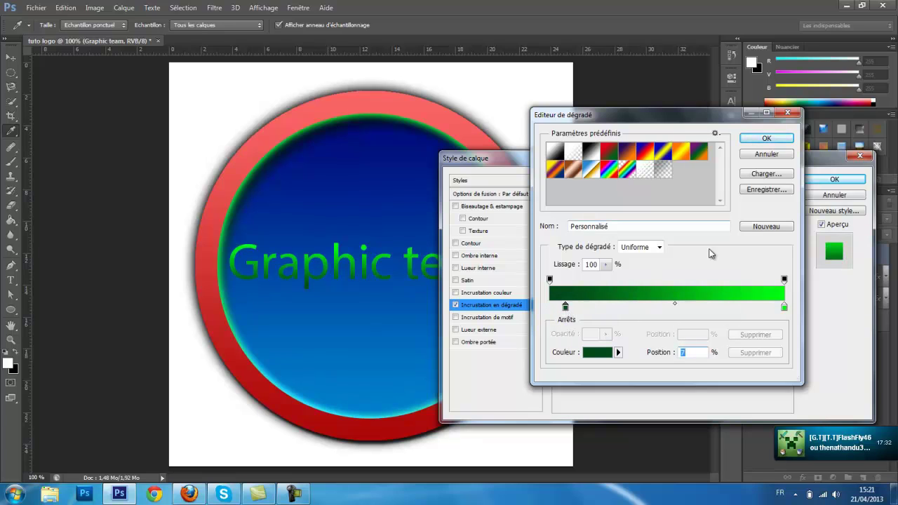
click(767, 140)
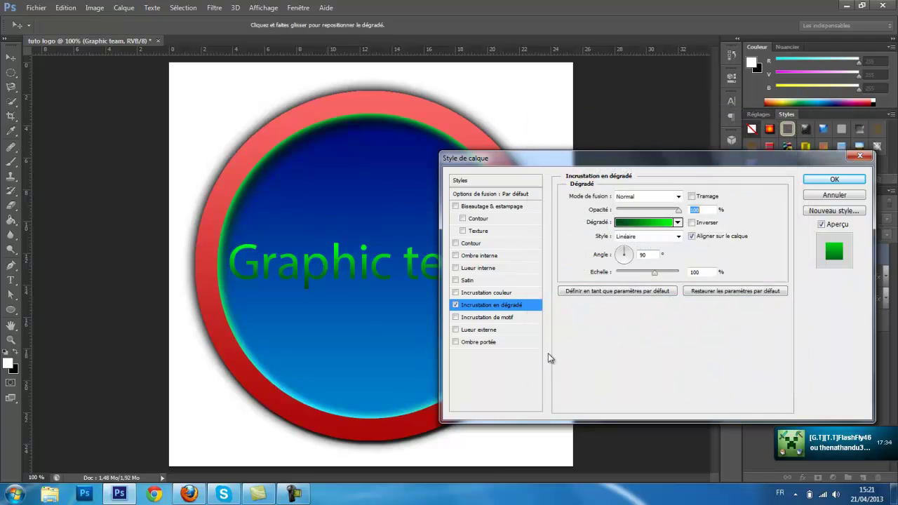
- Add an inner glow with a size of 3 px to the Graphic team text
click(469, 269)
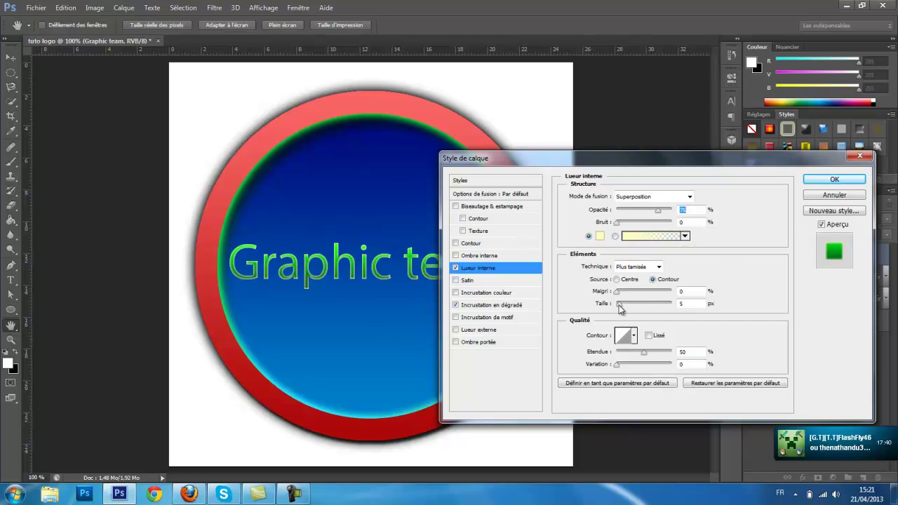
drag(618, 303, 618, 296)
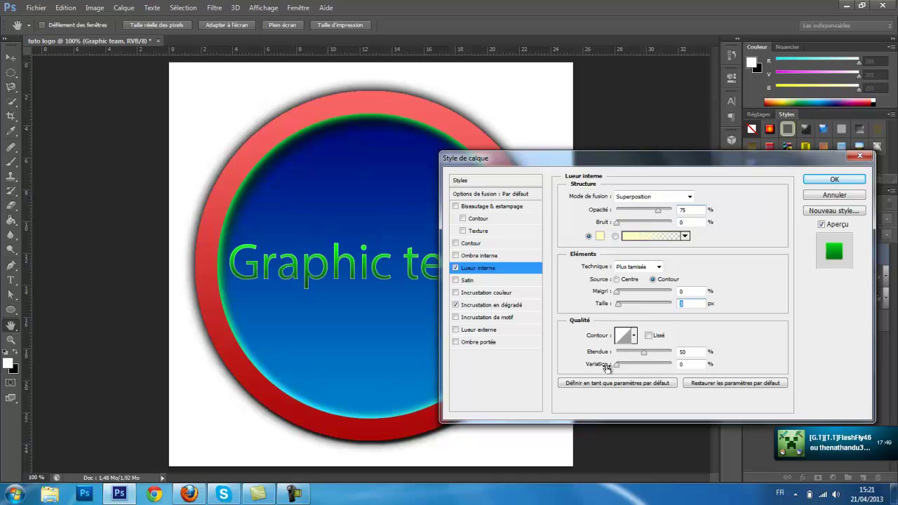
click(616, 366)
- Add a magenta (ca009d) outer glow of 10 px with slightly increased spread to the text and apply the layer style
click(484, 330)
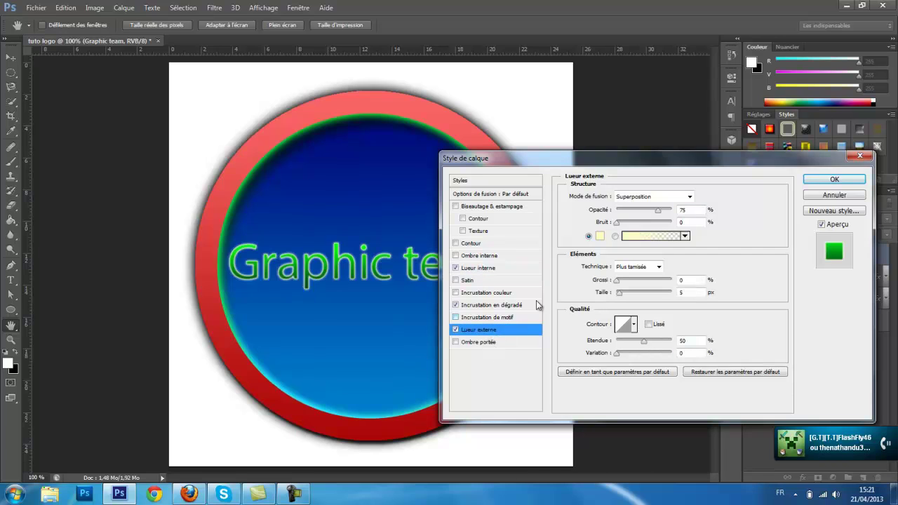
click(600, 236)
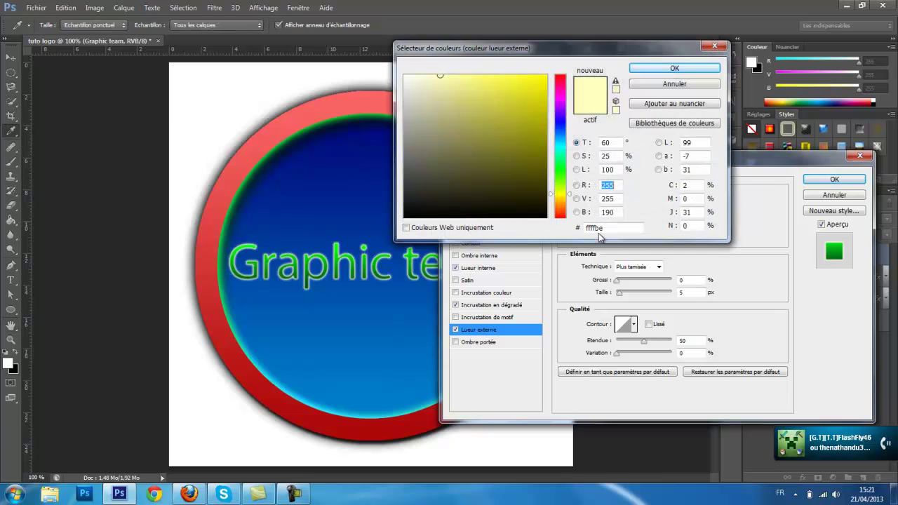
click(565, 124)
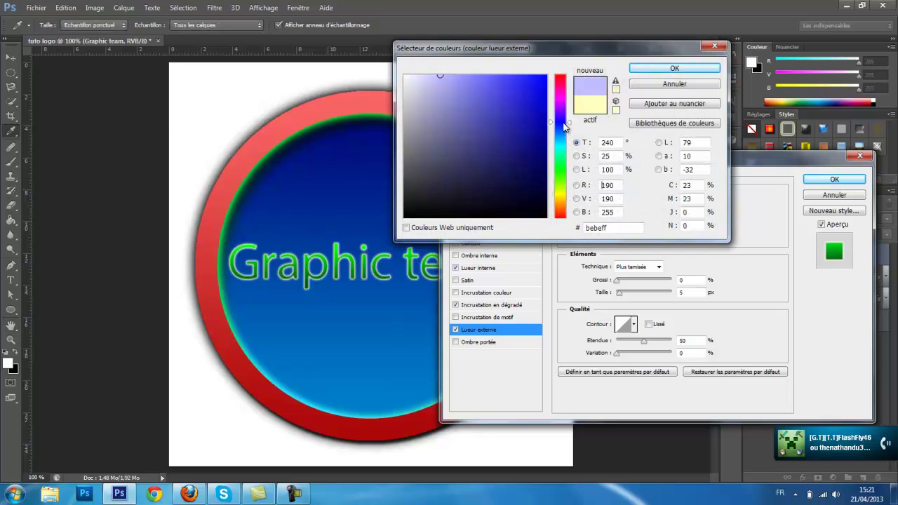
drag(565, 123, 560, 98)
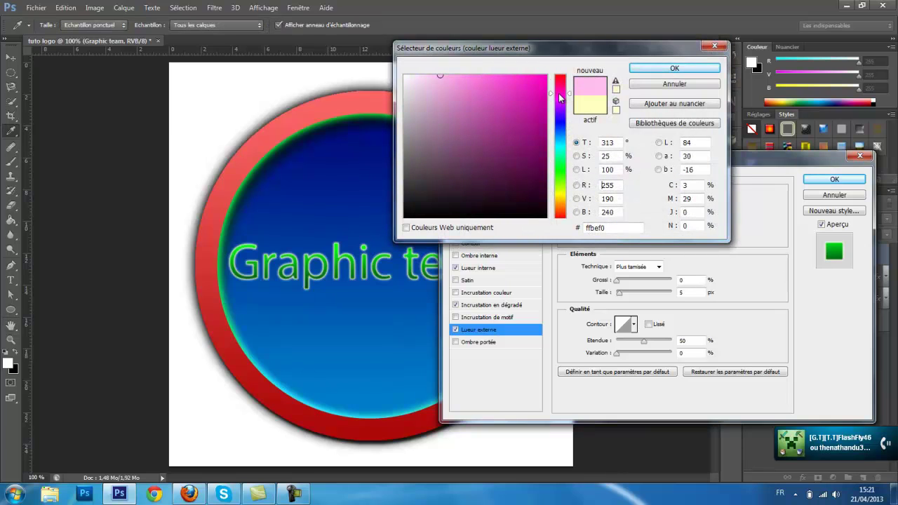
mouse_move(436, 141)
mouse_down()
mouse_move(473, 117)
mouse_move(561, 85)
mouse_move(566, 65)
mouse_move(550, 112)
mouse_move(547, 103)
mouse_up()
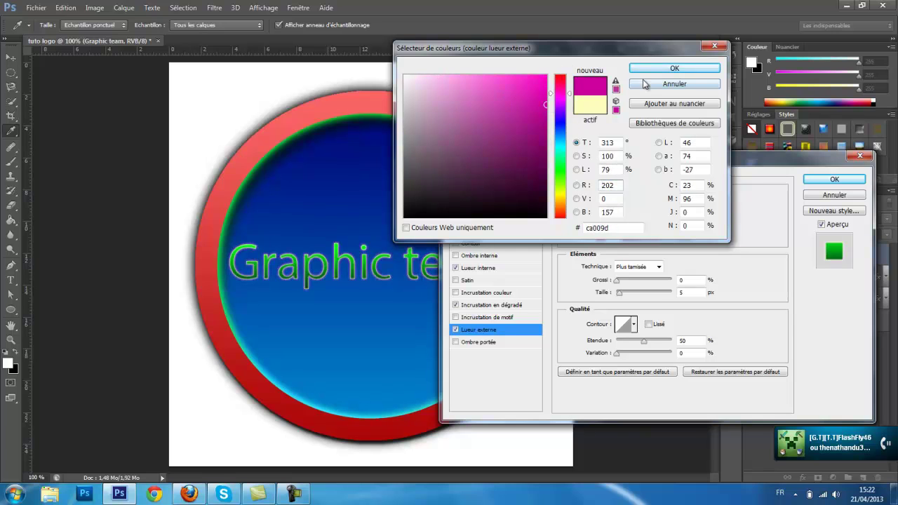
click(646, 71)
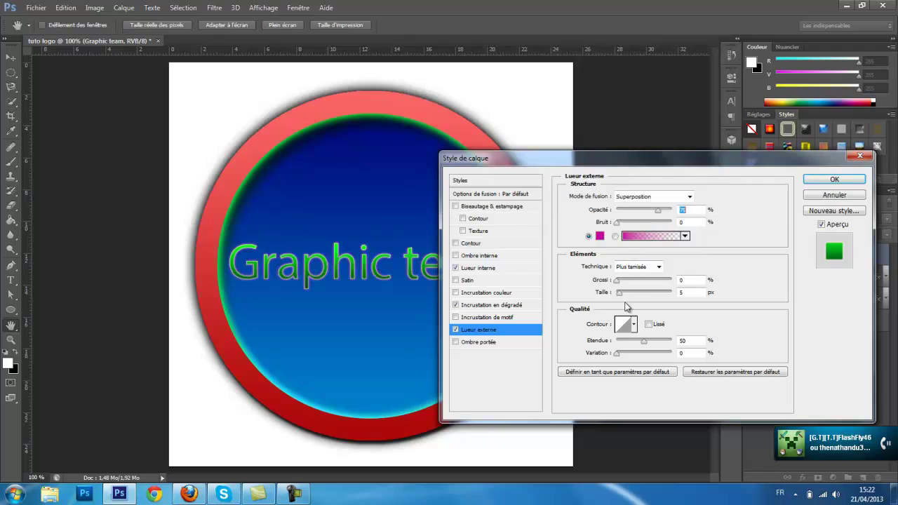
drag(620, 299, 623, 284)
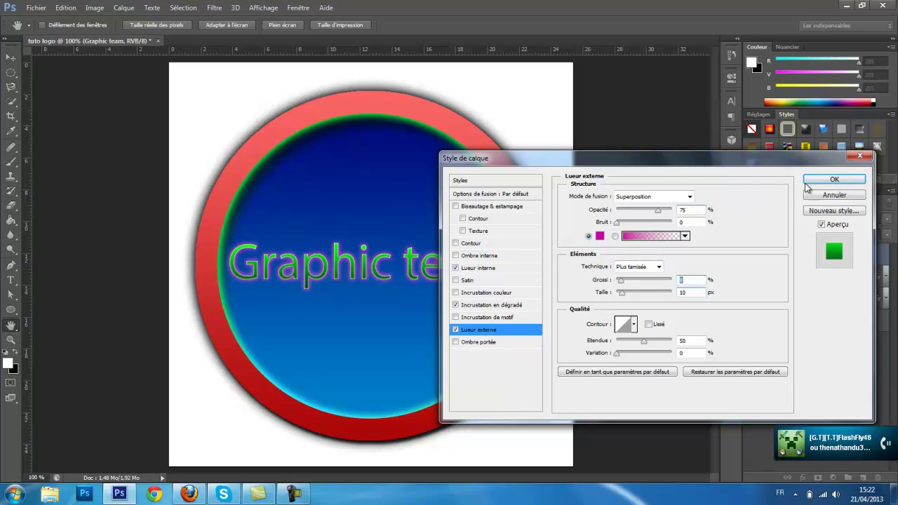
click(834, 180)
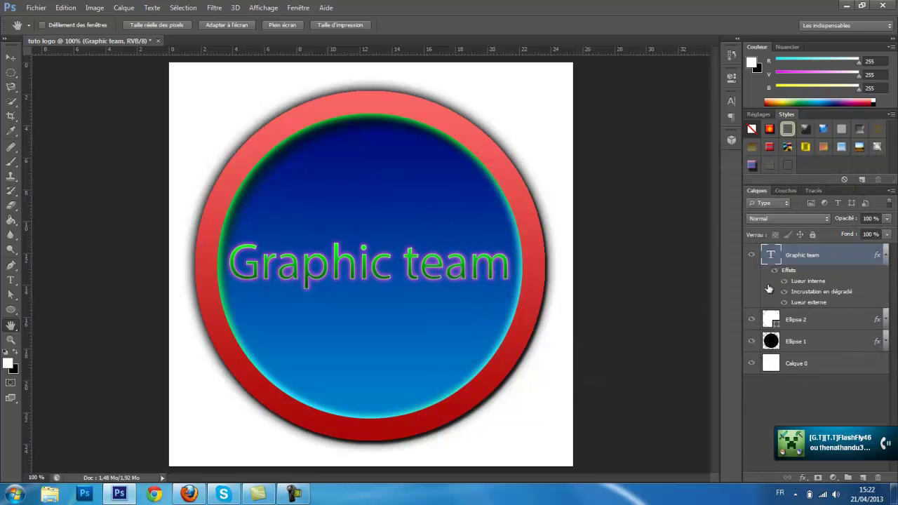
- Collapse the Graphic team layer's effects list and duplicate the text layer, keeping the copy's default name
click(883, 256)
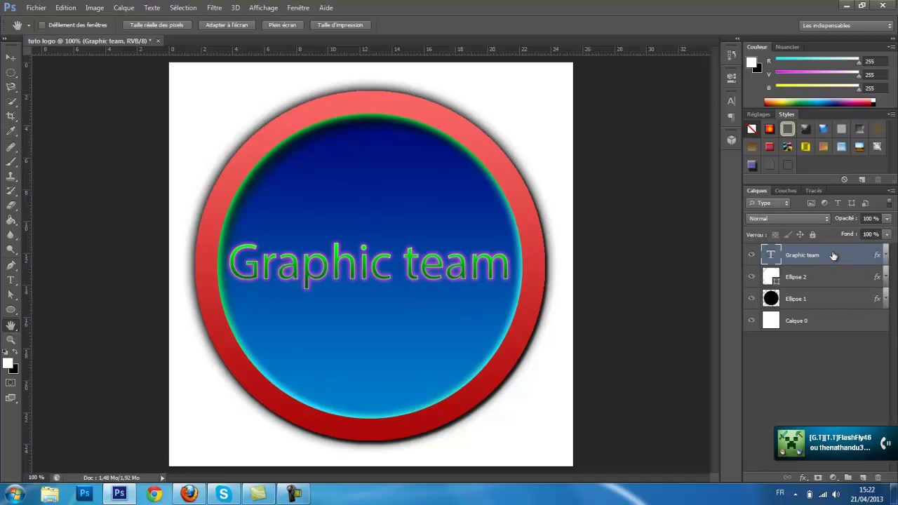
key(ctrl+j)
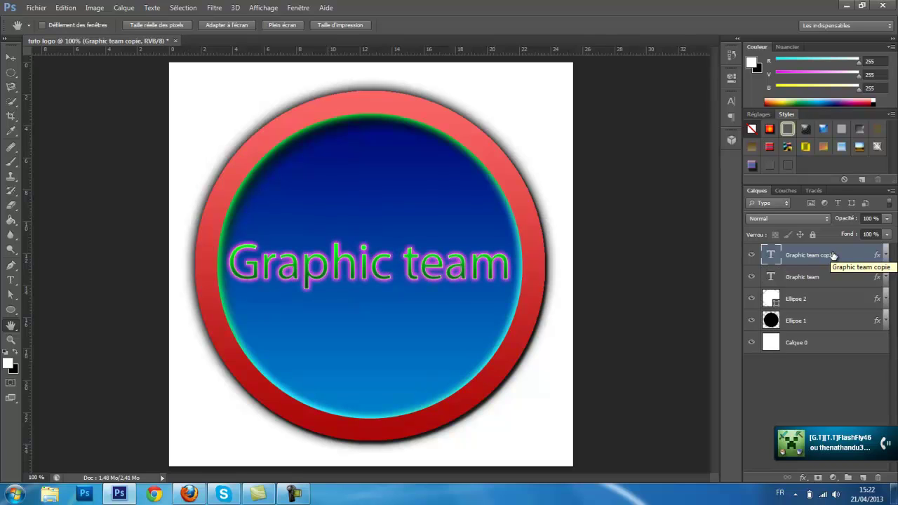
double_click(835, 255)
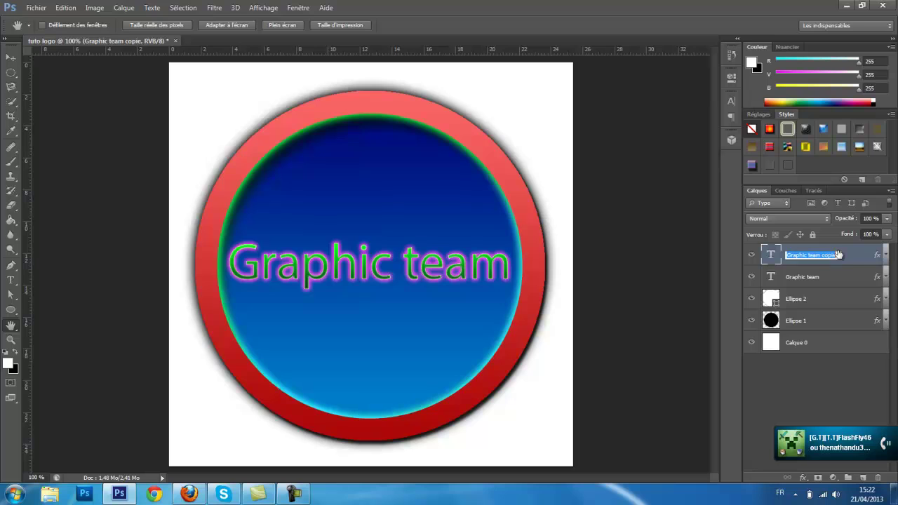
key(Return)
- Turn off the red channel (R) in the blending options of the Graphic team copie layer and apply it
double_click(851, 262)
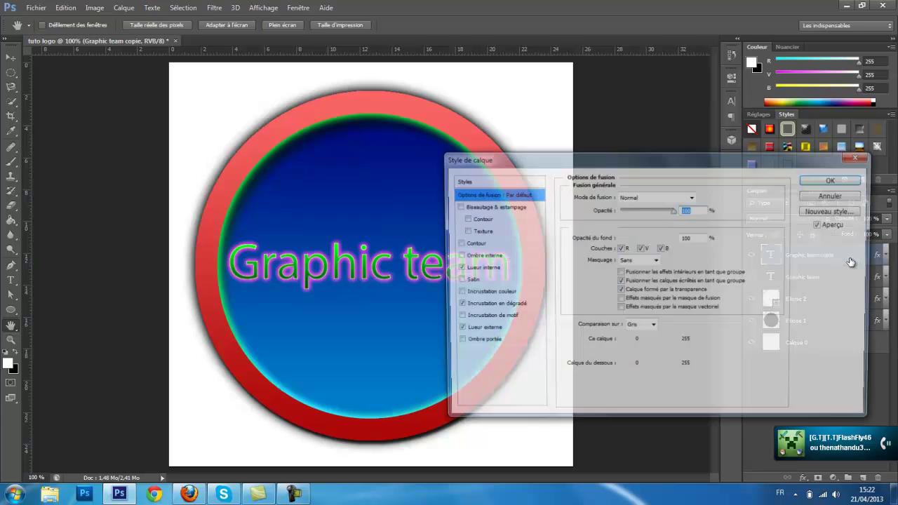
click(621, 249)
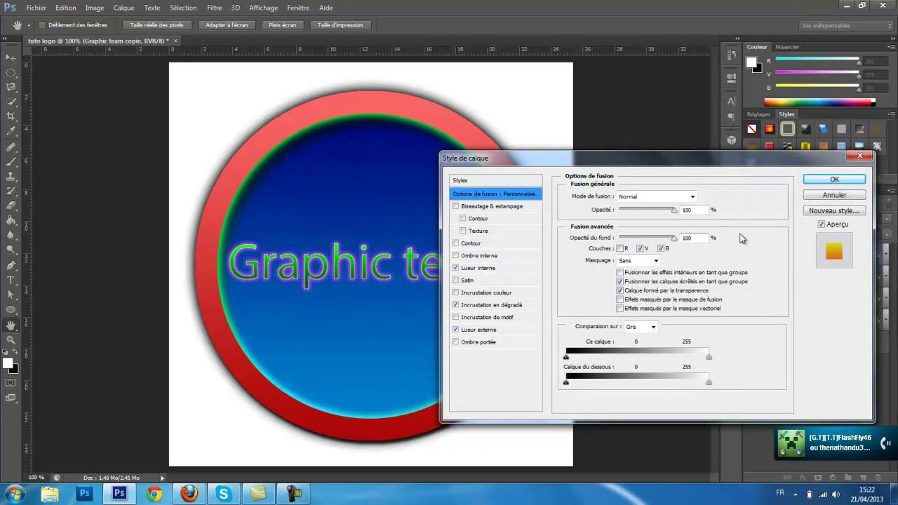
click(821, 180)
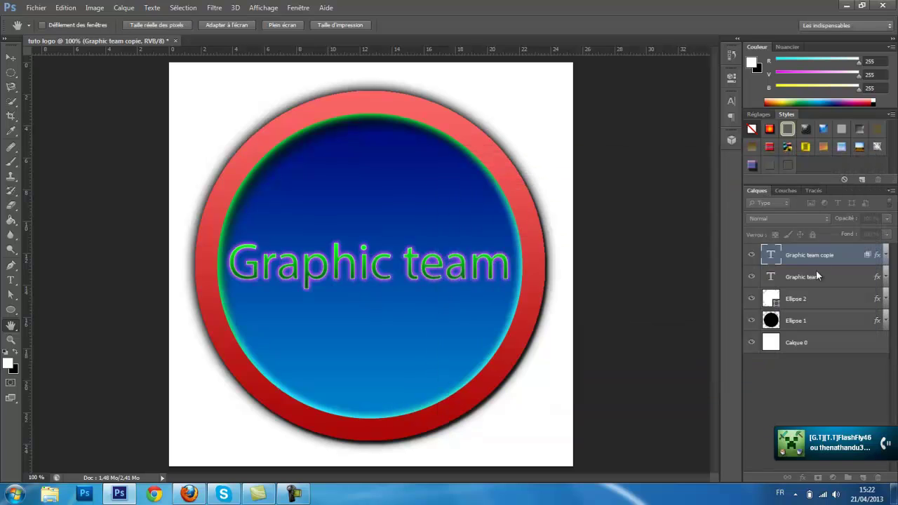
- Turn off the green channel (V) in the blending options of the original Graphic team layer and apply it
click(839, 278)
double_click(839, 278)
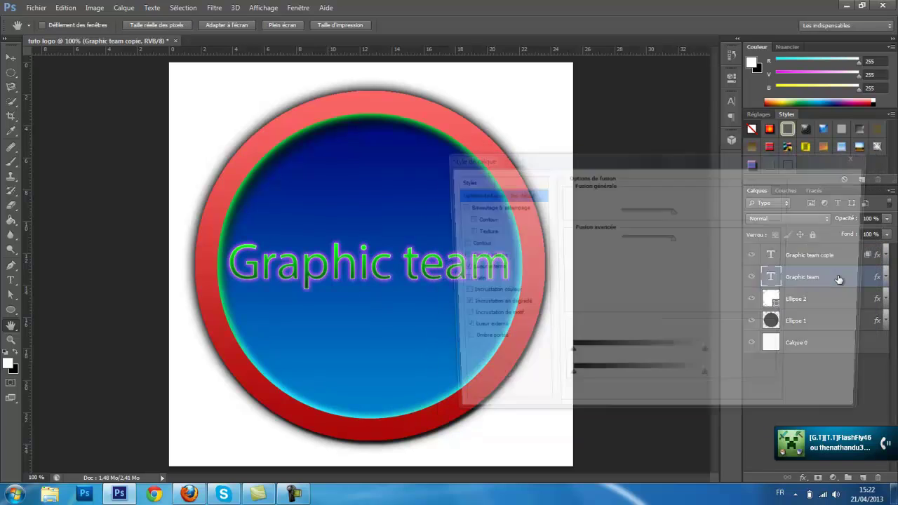
click(640, 249)
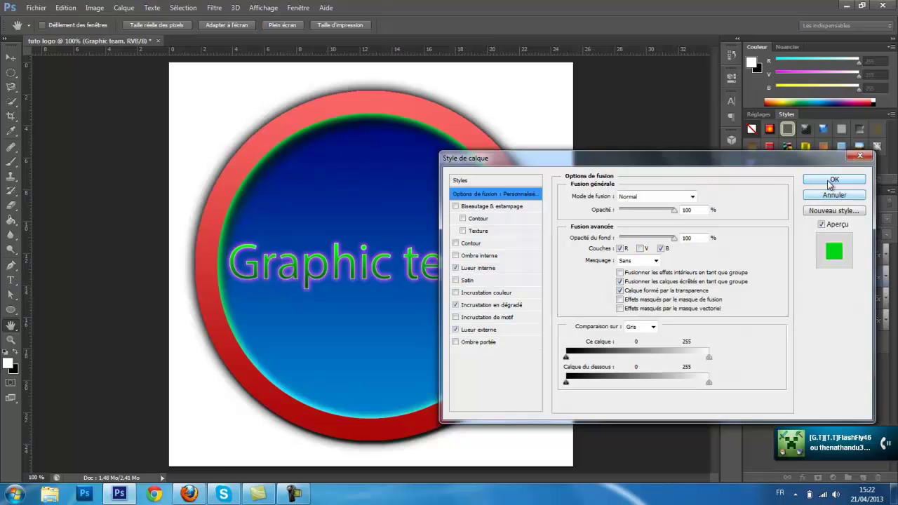
click(641, 248)
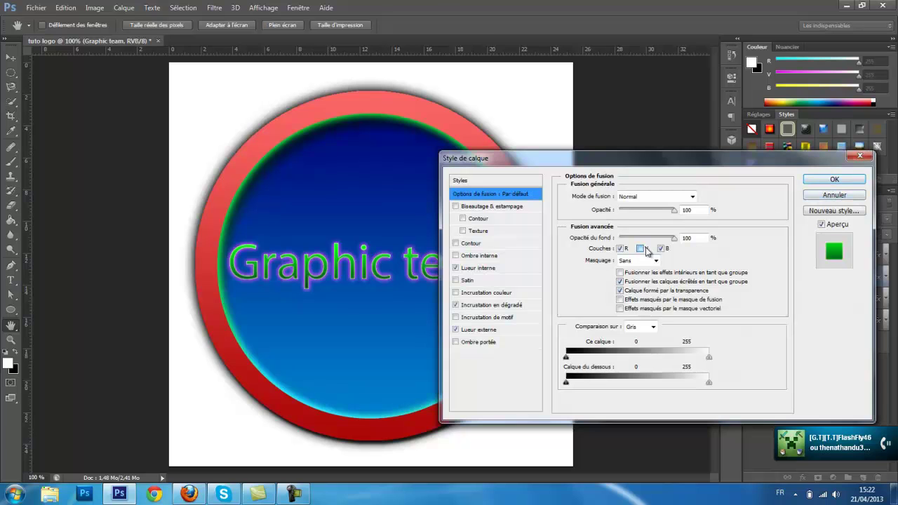
click(833, 181)
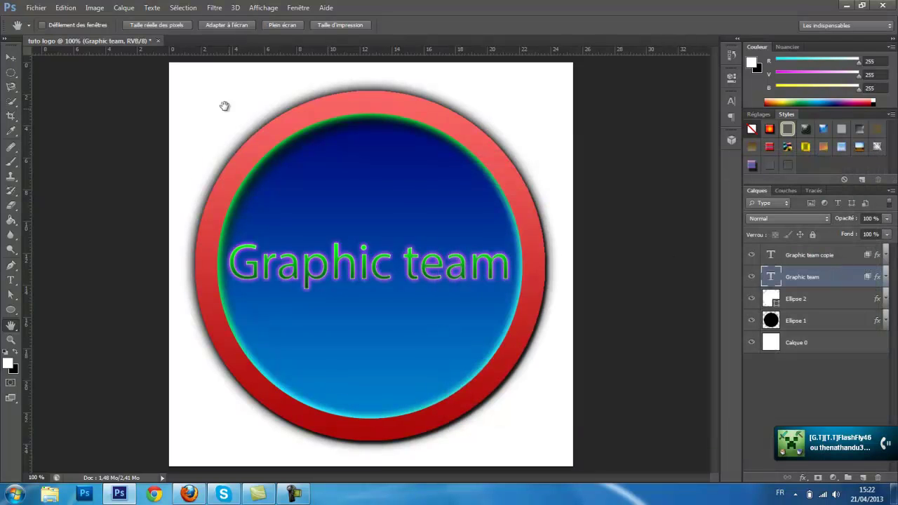
- Nudge the original Graphic team layer up and back down until it sits slightly above its copy
click(10, 57)
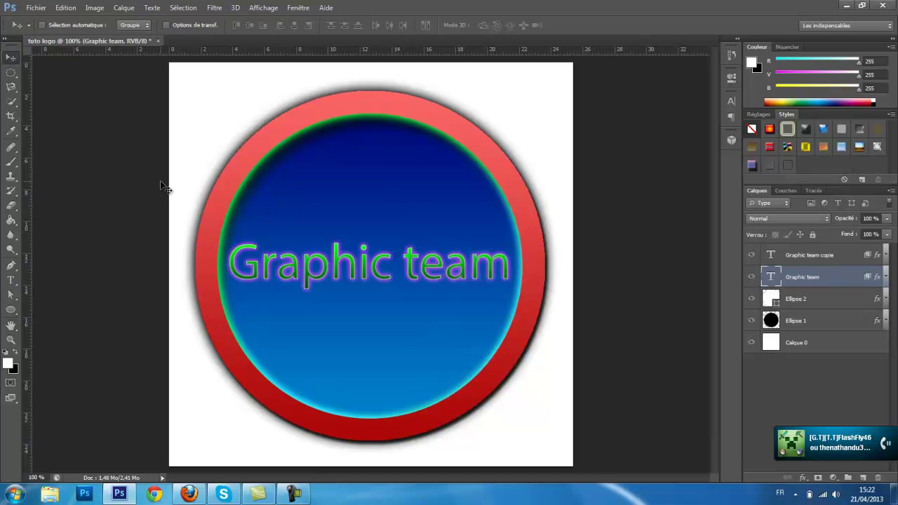
key(Up)
key(Up)
key(Up)
key(Up)
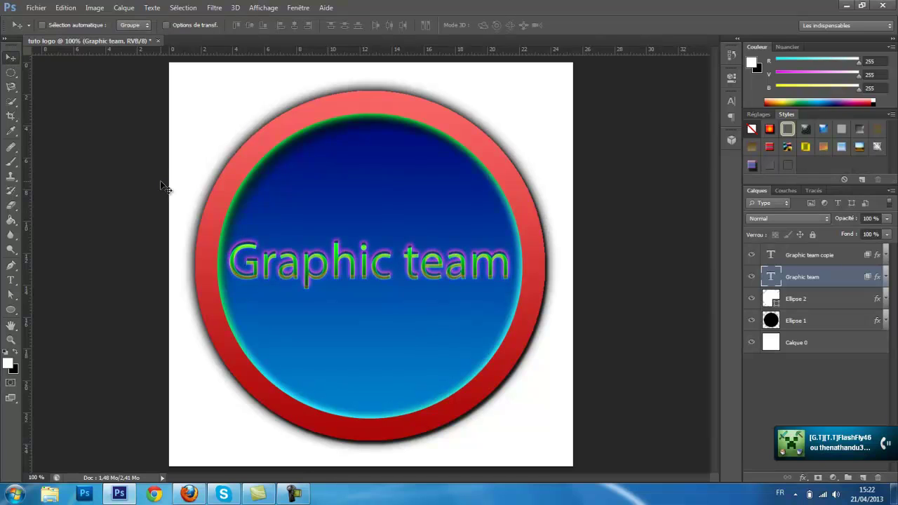
key(Up)
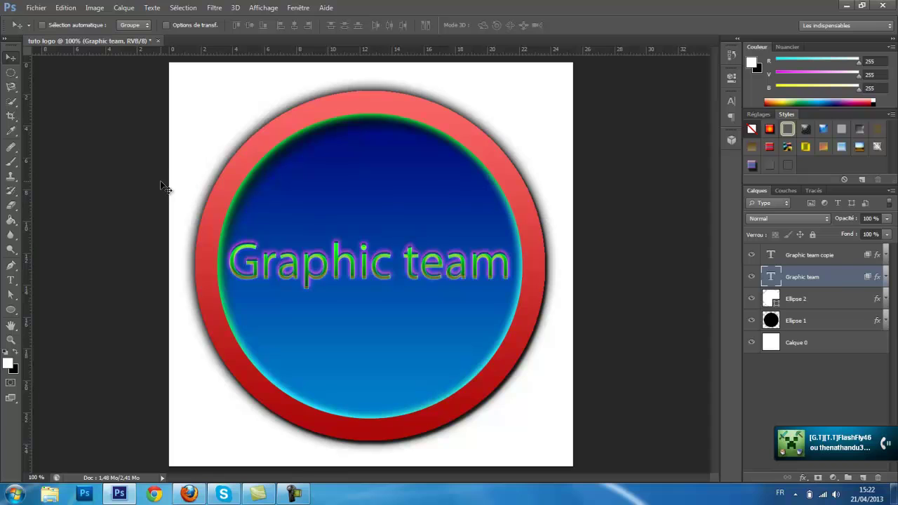
key(Up)
key(Up)
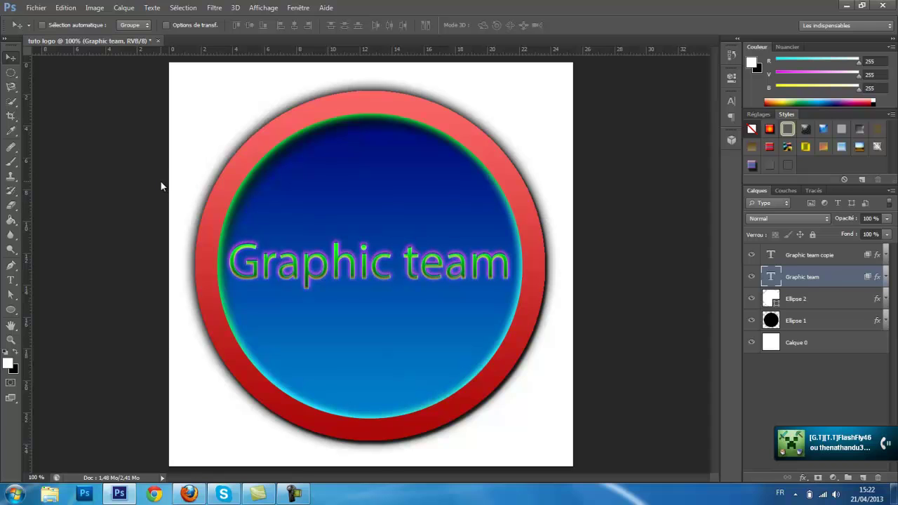
key(Up)
key(Up)
key(Up)
key(Up)
key(Up)
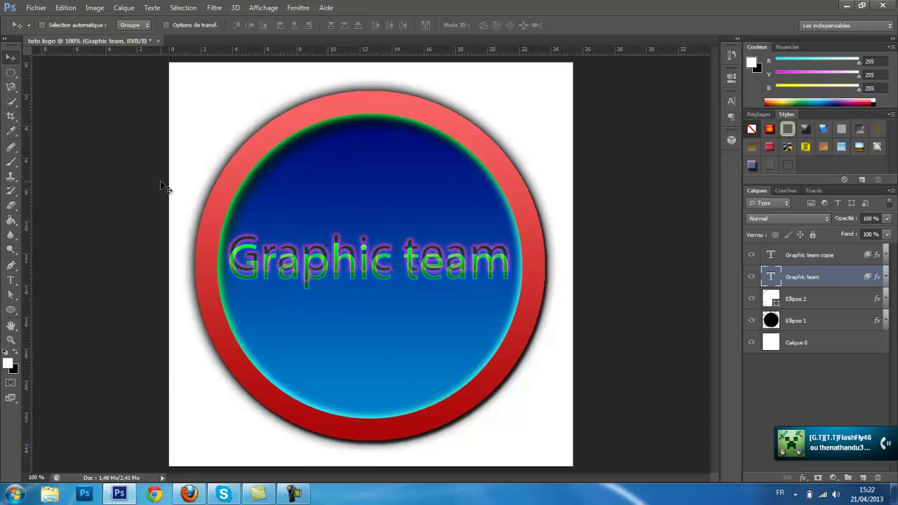
key(Up)
key(Up)
key(Up)
key(Up)
key(Down)
key(Down)
key(Down)
key(Down)
key(Down)
key(Down)
key(Down)
key(Down)
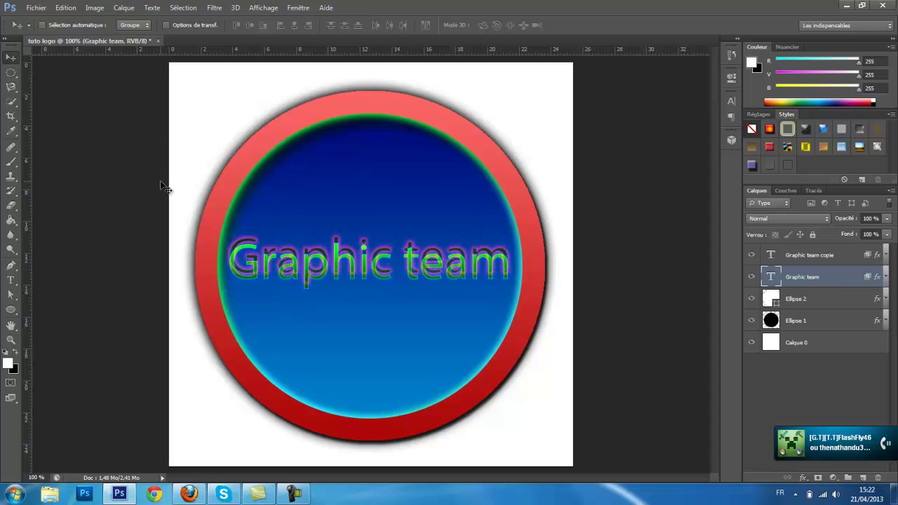
key(Down)
key(Down)
key(Down)
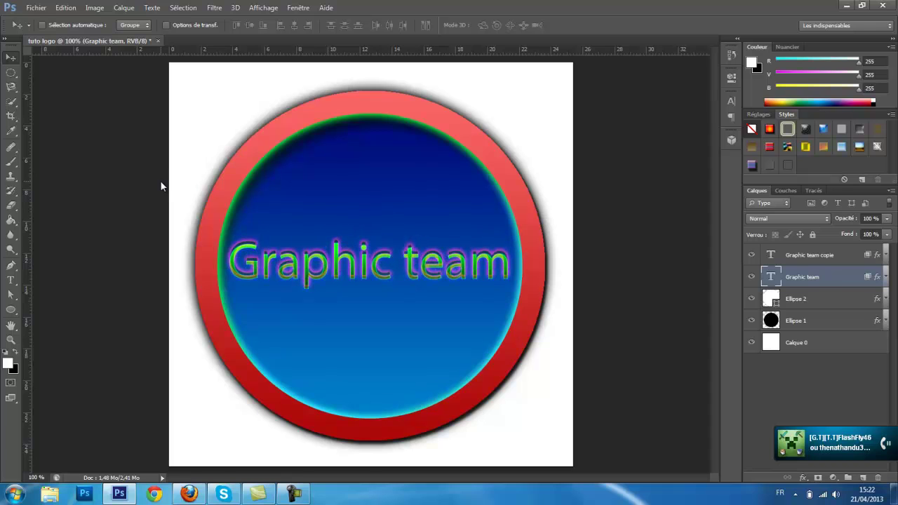
- Nudge the original Graphic team layer down slightly
key(Down)
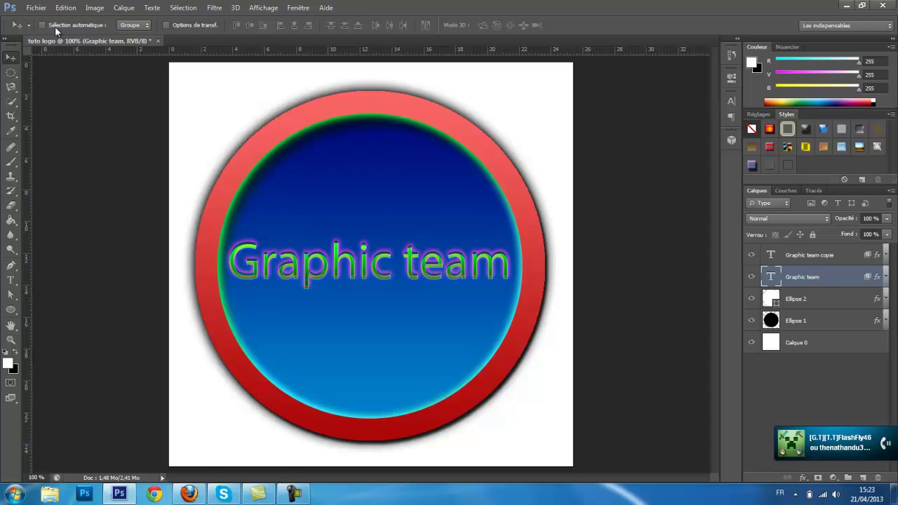
- Start a Save for Web export of the logo as PNG-24 and choose the logo folder on removable disk F: as destination
click(34, 8)
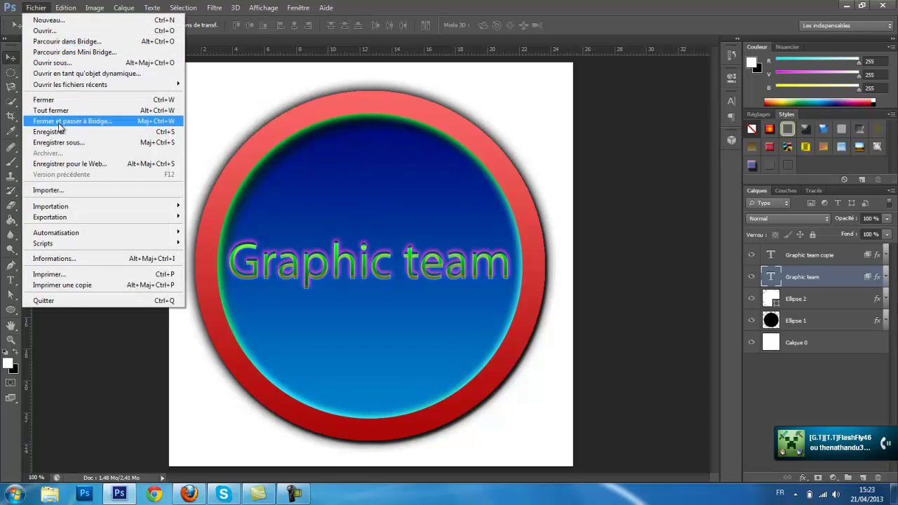
click(75, 166)
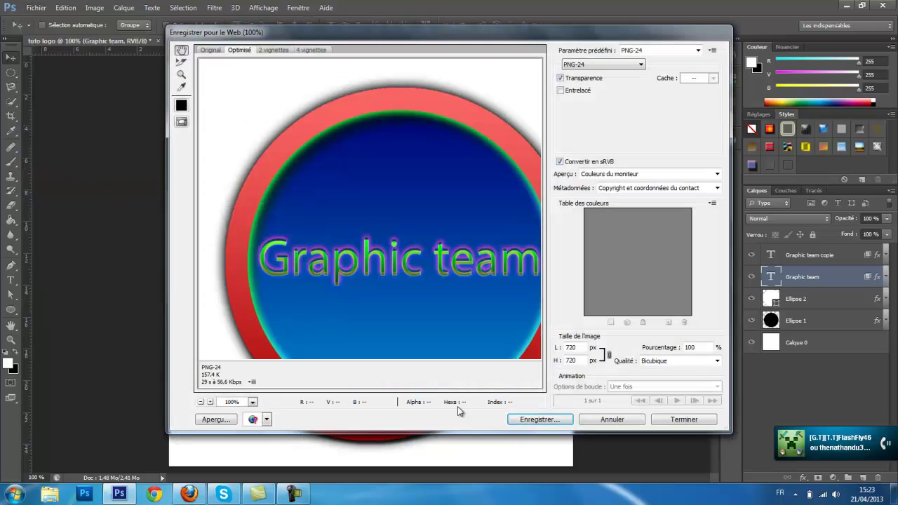
click(539, 420)
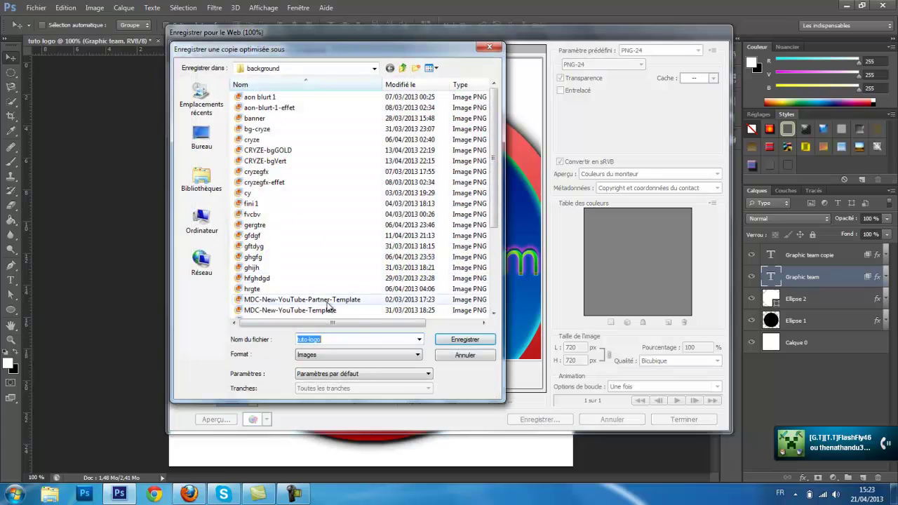
click(310, 66)
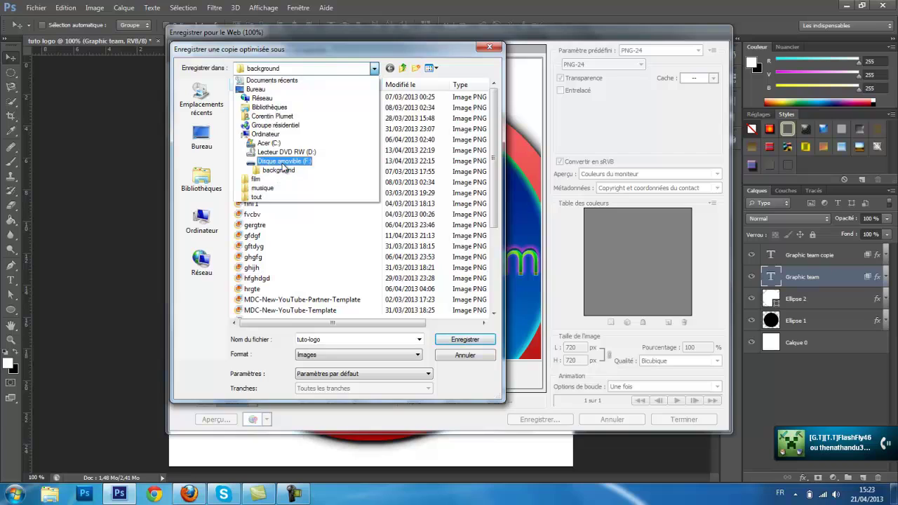
click(280, 161)
double_click(269, 163)
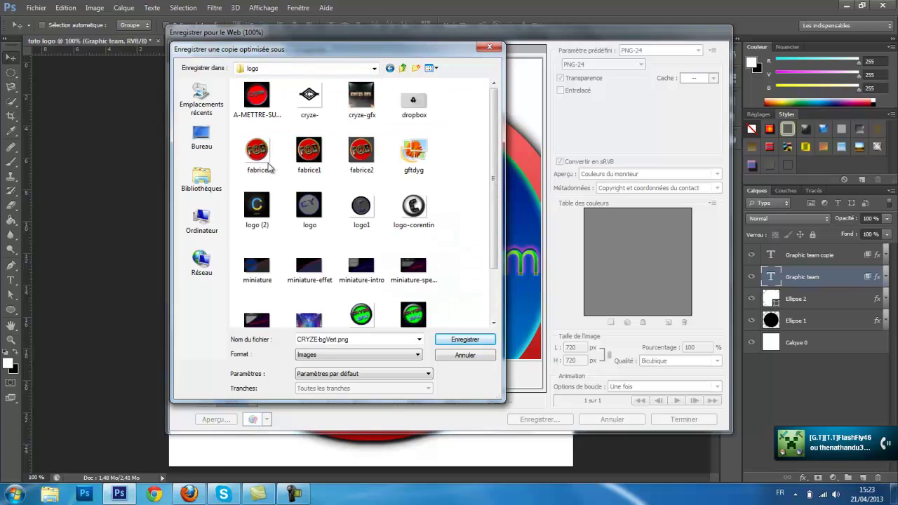
- Try to save the optimized image as "tuto logo", declining to replace the existing file
double_click(327, 338)
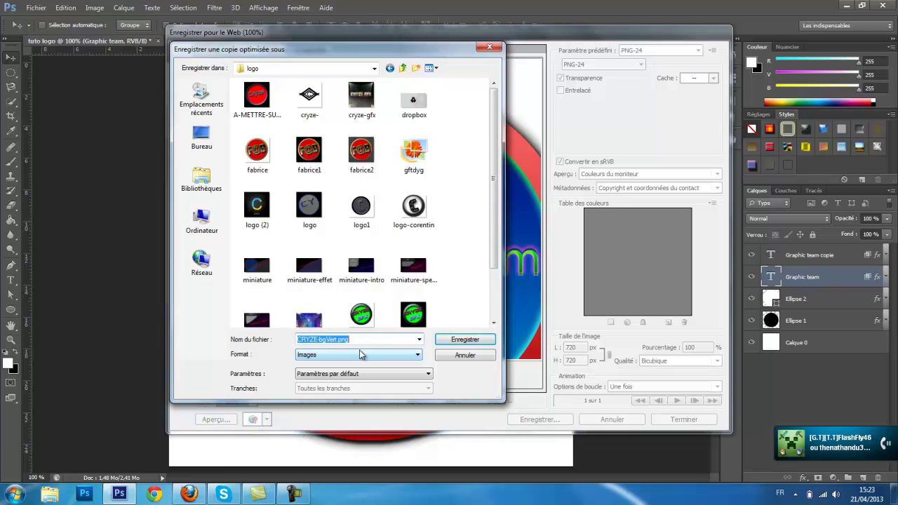
text(tuto logo)
click(474, 340)
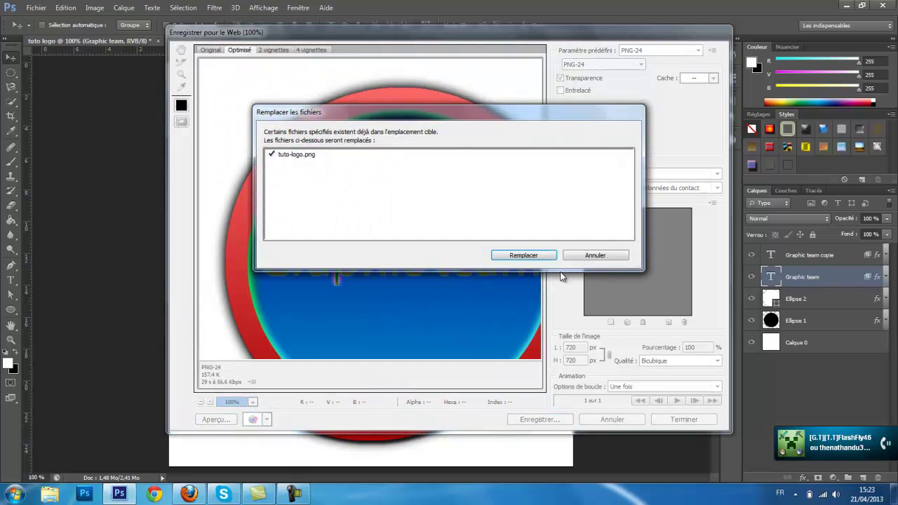
click(617, 256)
- Save the optimized PNG-24 image in the logo folder under the name tuto-logo 1
click(541, 420)
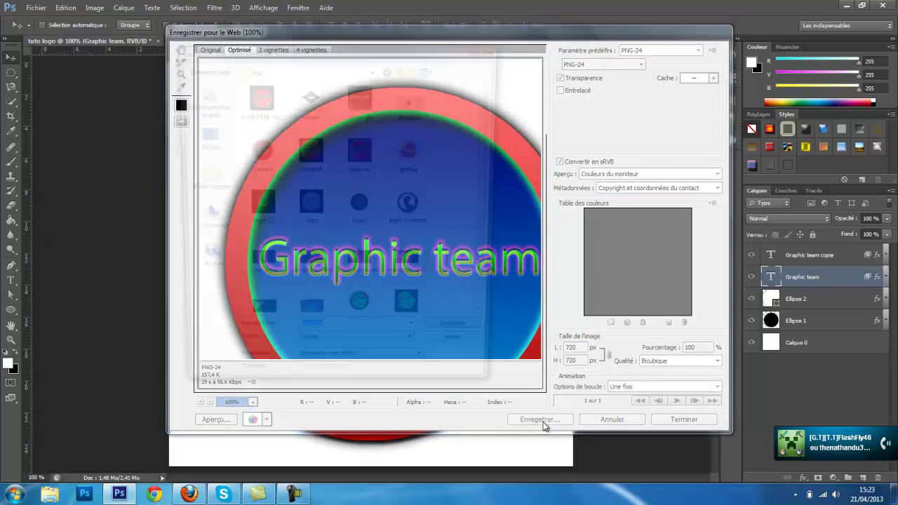
click(325, 340)
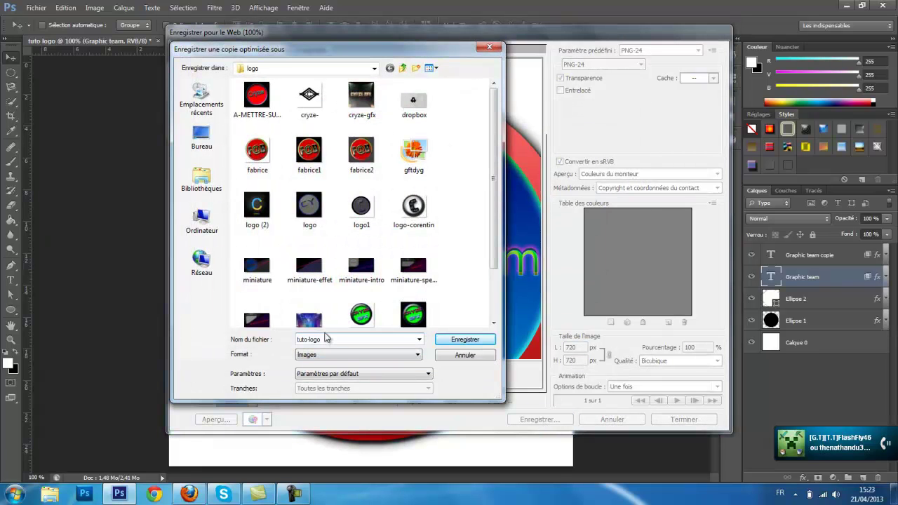
text(1)
click(442, 340)
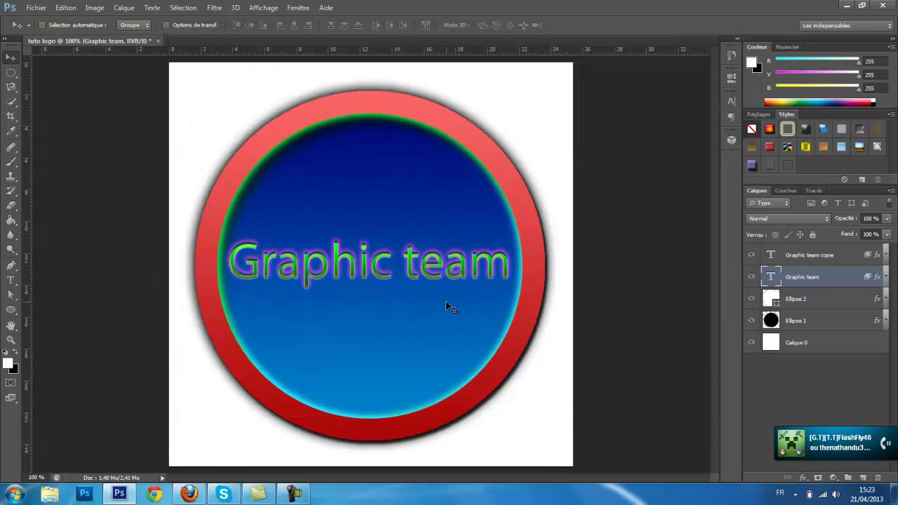
- Quit Photoshop without saving the changes to the tuto logo document
click(883, 5)
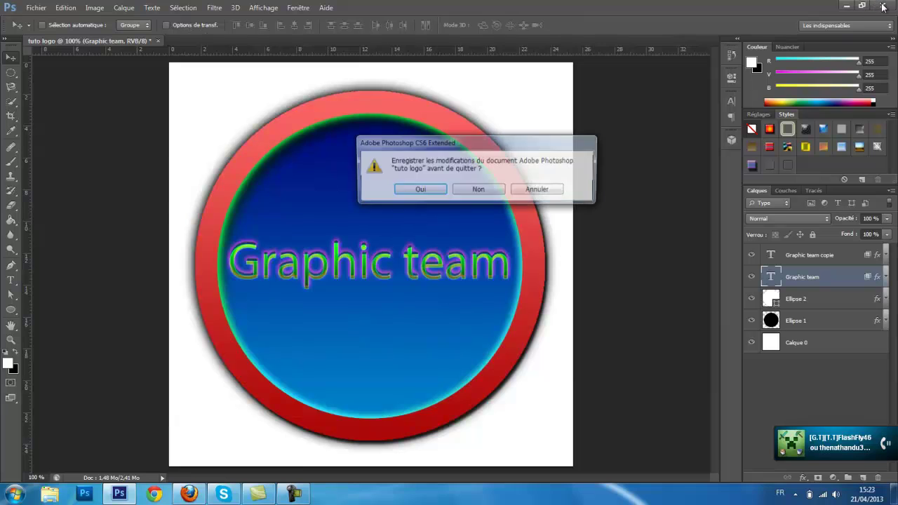
click(477, 191)
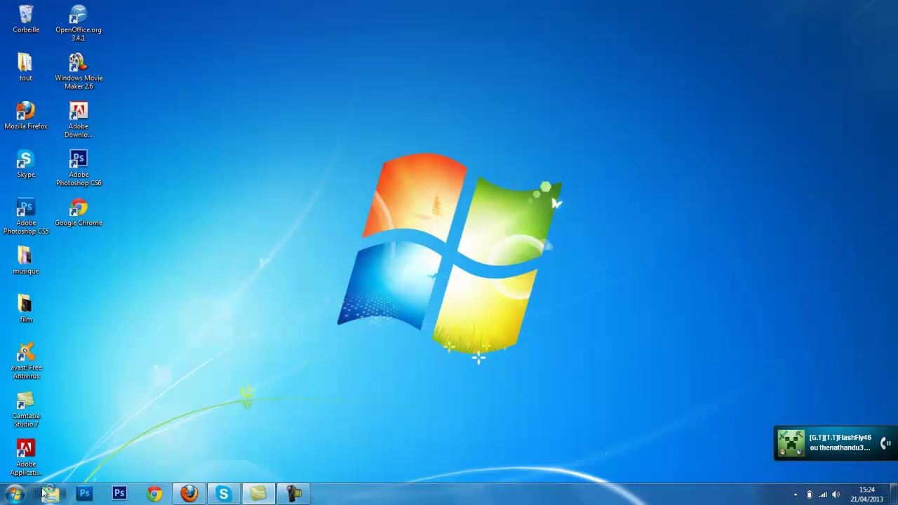
- Switch to Windows Explorer, view the exported tuto-logo-1 image from the logo folder on removable disk F:, and close both windows
click(50, 493)
click(42, 239)
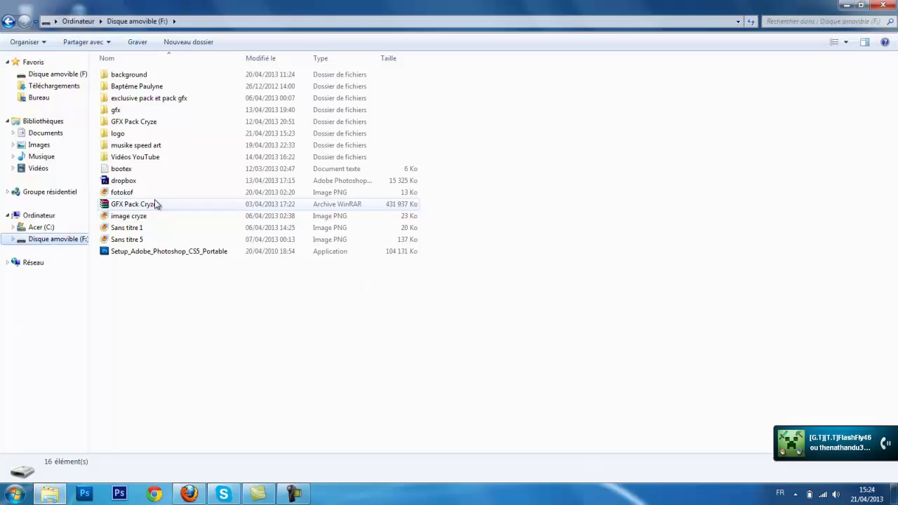
double_click(128, 133)
scroll(565, 276, down, 6)
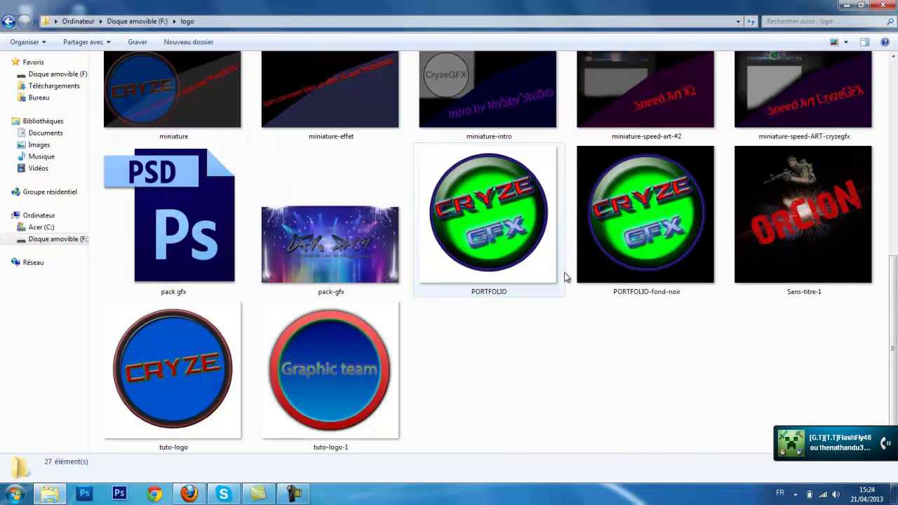
double_click(327, 404)
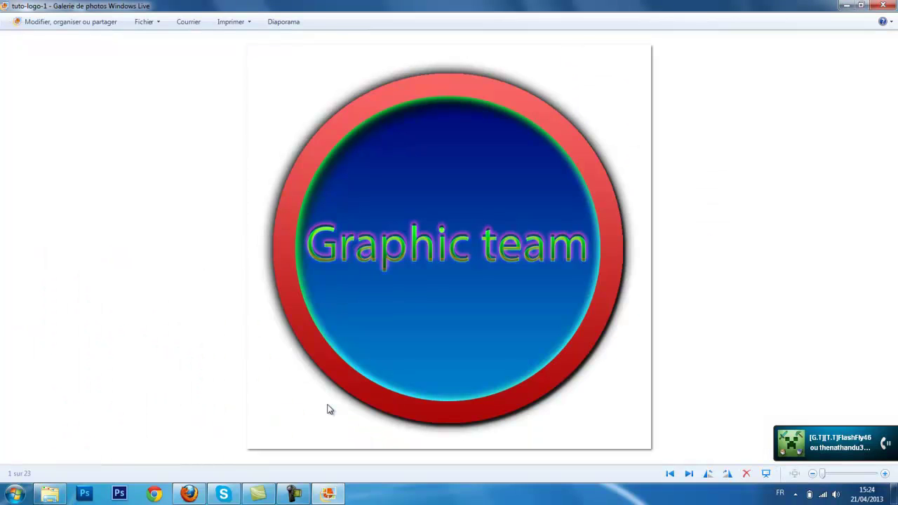
click(876, 7)
click(880, 7)
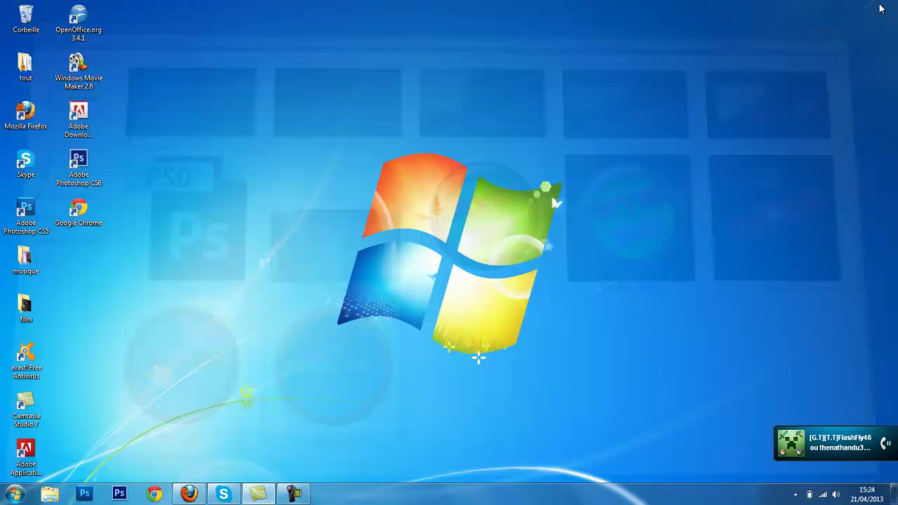